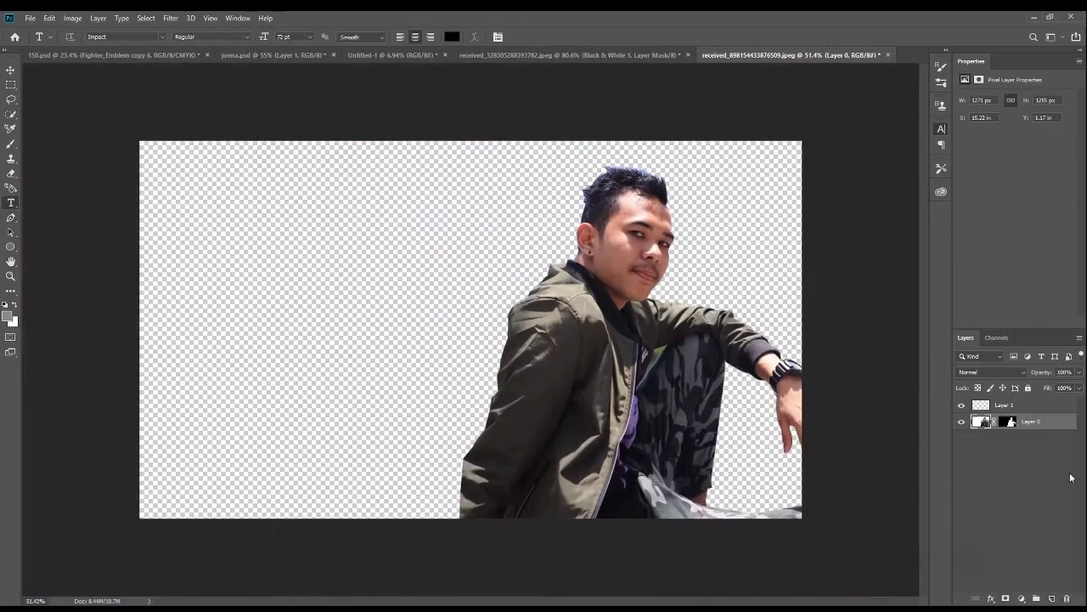
Step: Duplicate the cut-out photo of the man as a copy layer for Overlay blending
key("ctrl+j")
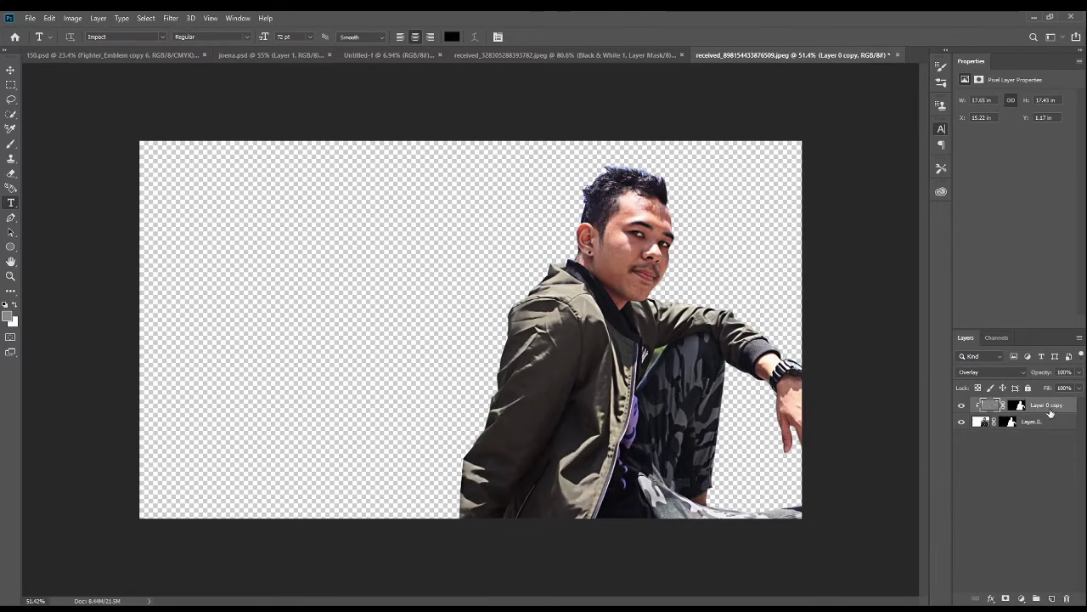
Step: Add a large GROCK text title beside the man and position it lower on the canvas
left_click(328, 315)
type("GROCK")
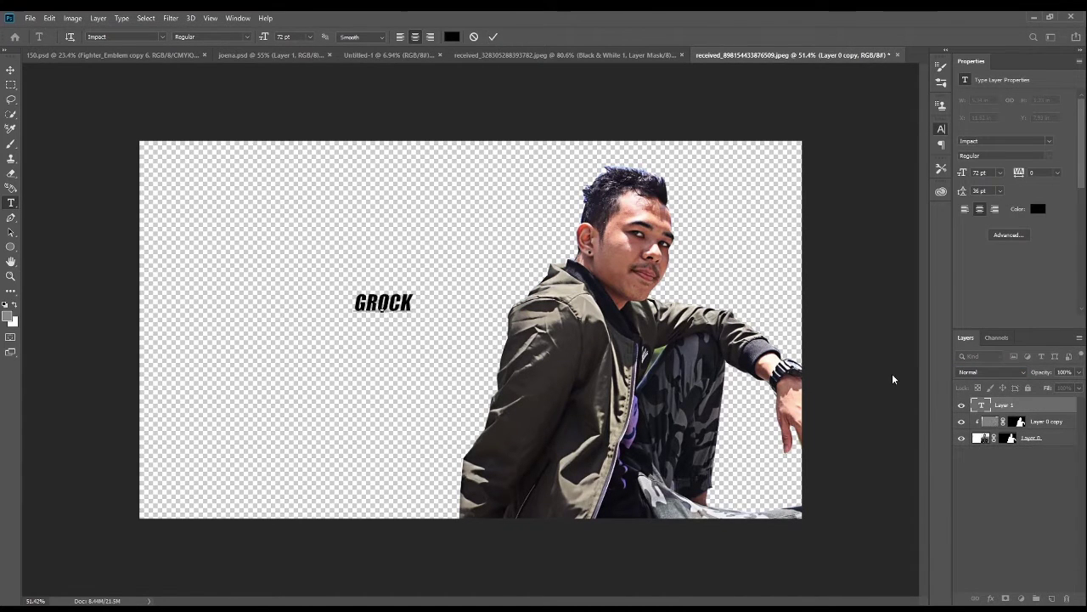
key("ctrl+Return")
key("ctrl+t")
mouse_move(413, 316)
left_mouse_down()
mouse_move(450, 371)
mouse_move(437, 416)
left_mouse_up()
left_click_drag(327, 420, 297, 425)
mouse_move(399, 382)
left_mouse_down()
mouse_move(416, 383)
mouse_move(383, 437)
left_mouse_up()
key("Return")
Step: Change the duplicated title to KHUFRA and resize both titles together
double_click(981, 421)
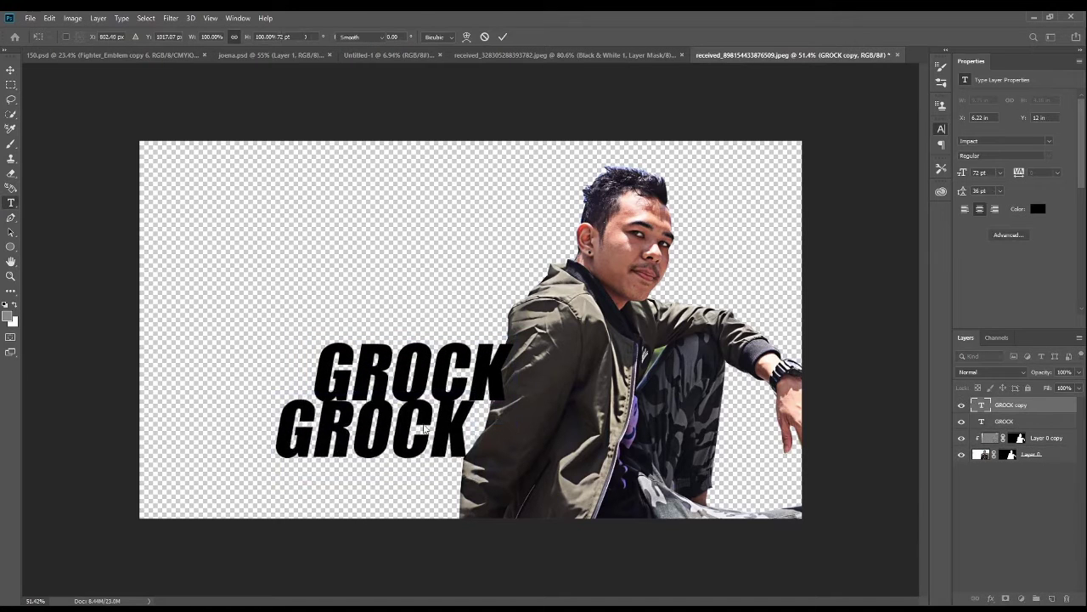
type("KHUFRA")
left_click(1004, 421, "shift")
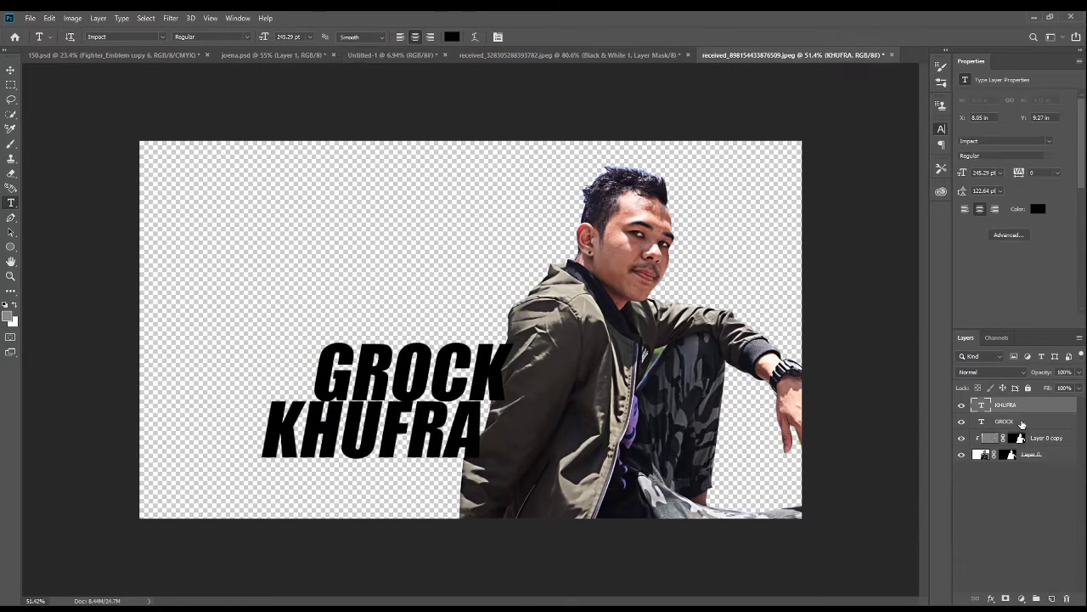
key("ctrl+t")
left_click_drag(449, 397, 465, 414)
key("Return")
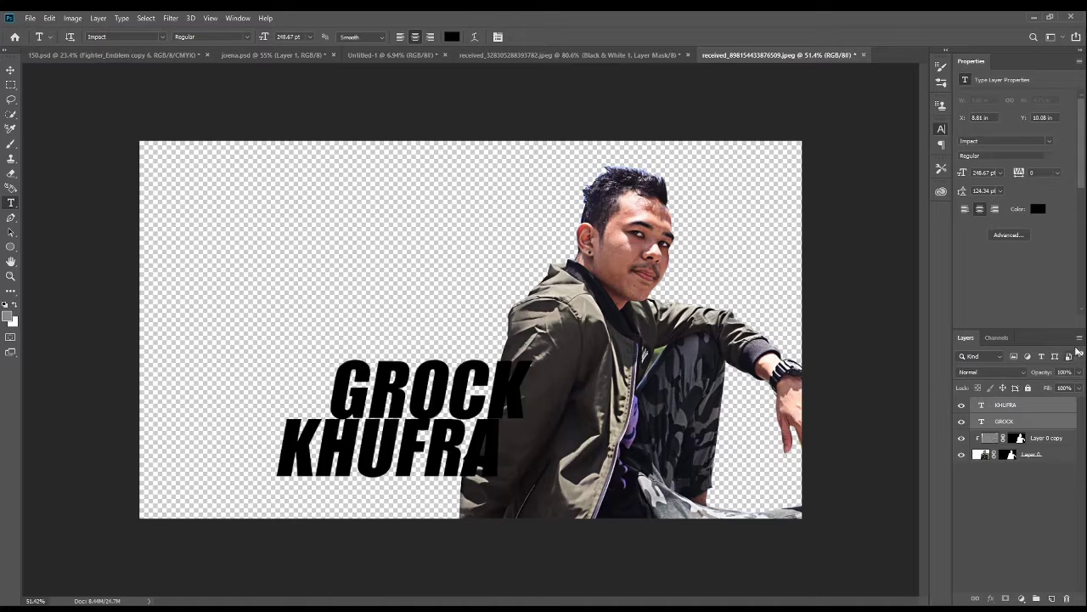
Step: Clip title copies to the man's photo, move them beneath it, and paste the grock monster image
key("ctrl+alt+g")
key("ctrl+j")
left_click(1019, 421, "shift")
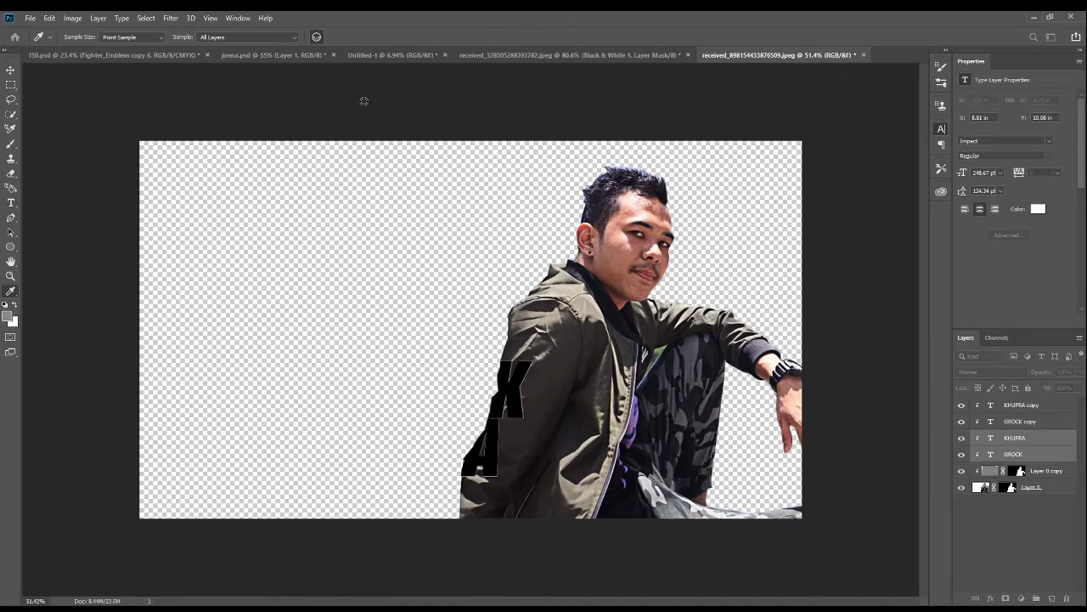
left_click_drag(1019, 421, 1020, 496)
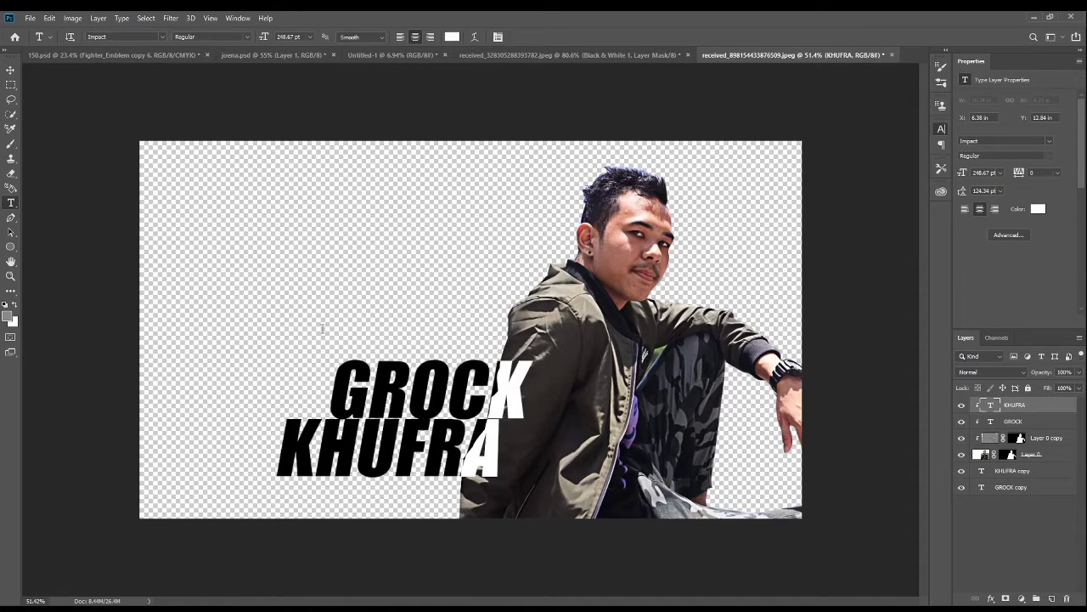
key("ctrl+v")
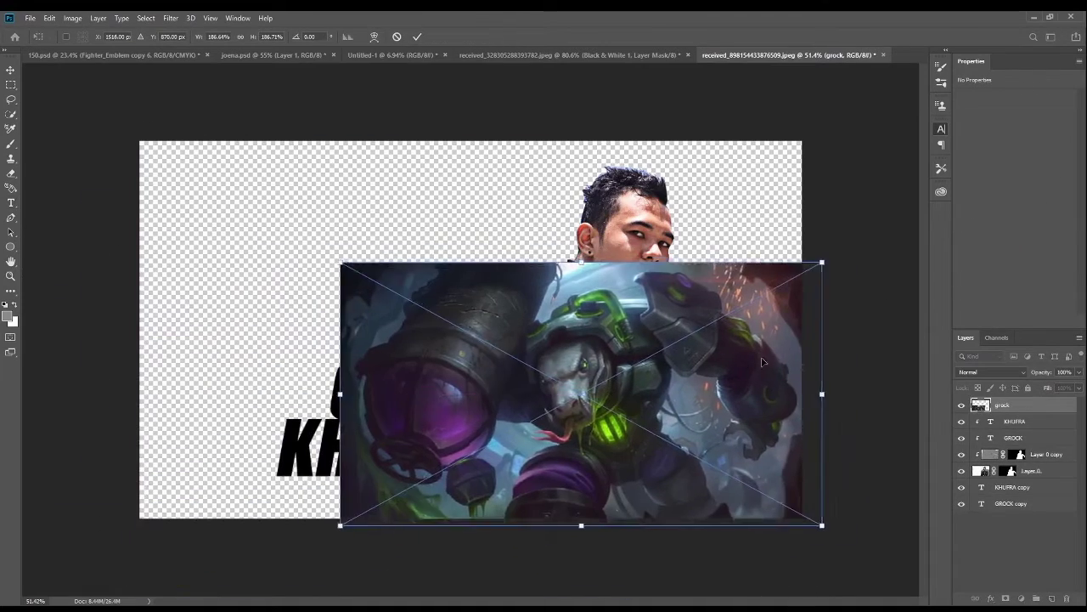
Step: Position the grock monster image and clip it to the man's photo
left_click_drag(762, 361, 803, 356)
key("ctrl+alt+g")
key("Return")
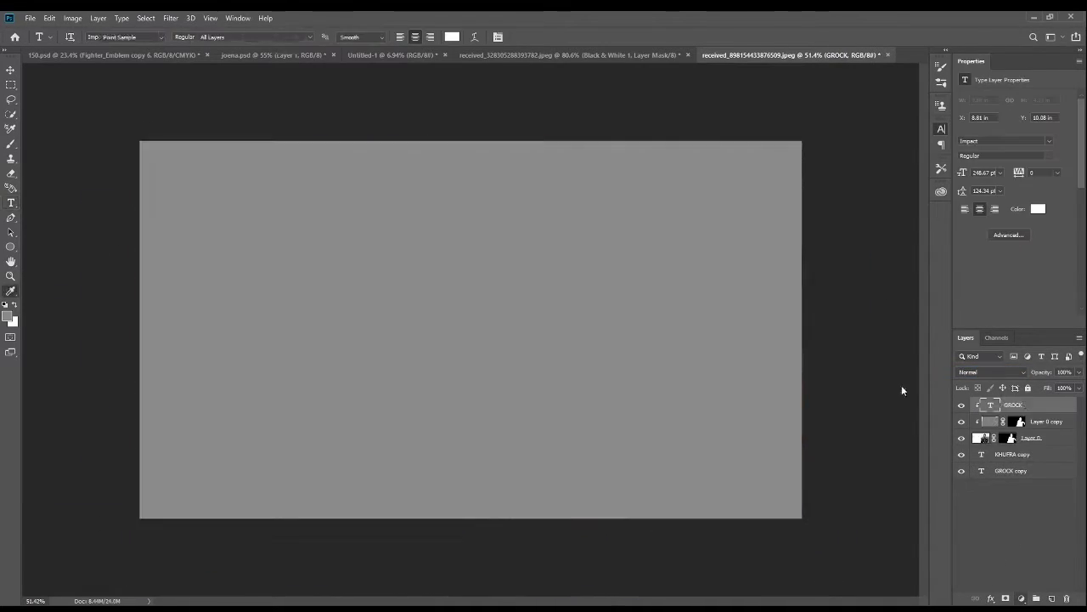
Step: Paste the khufra fantasy image enlarged over the titles, set to Lighten, at the top
key("ctrl+v")
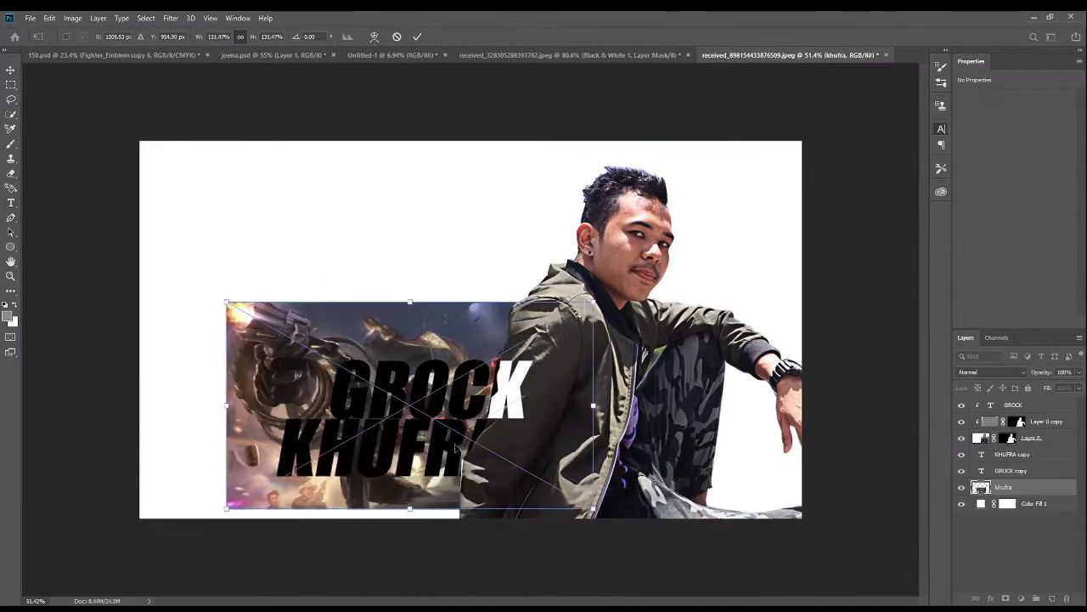
key("ctrl+t")
left_click_drag(373, 408, 593, 379)
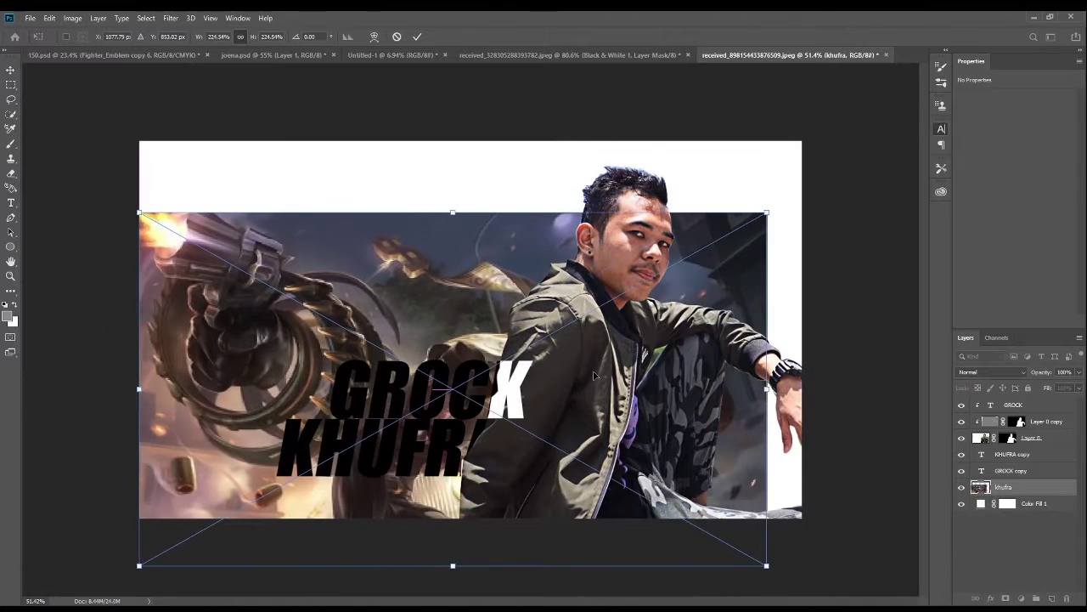
key("Return")
key("shift+alt+g")
key("ctrl+shift+bracketright")
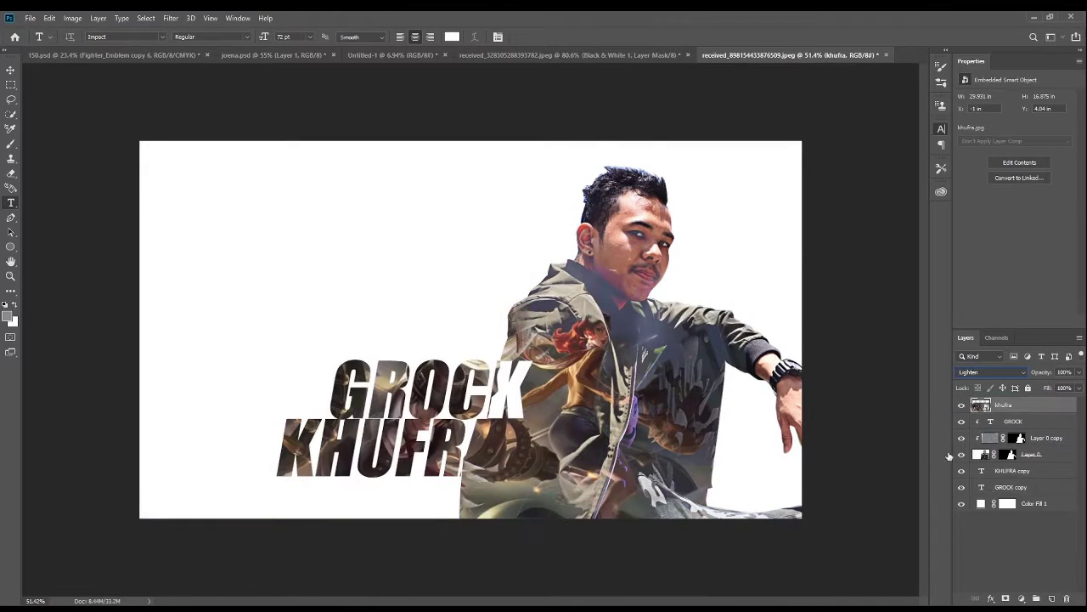
Step: Erase the khufra artwork off the man's jacket and paste the grock monster image again
key("e")
left_click(1011, 405)
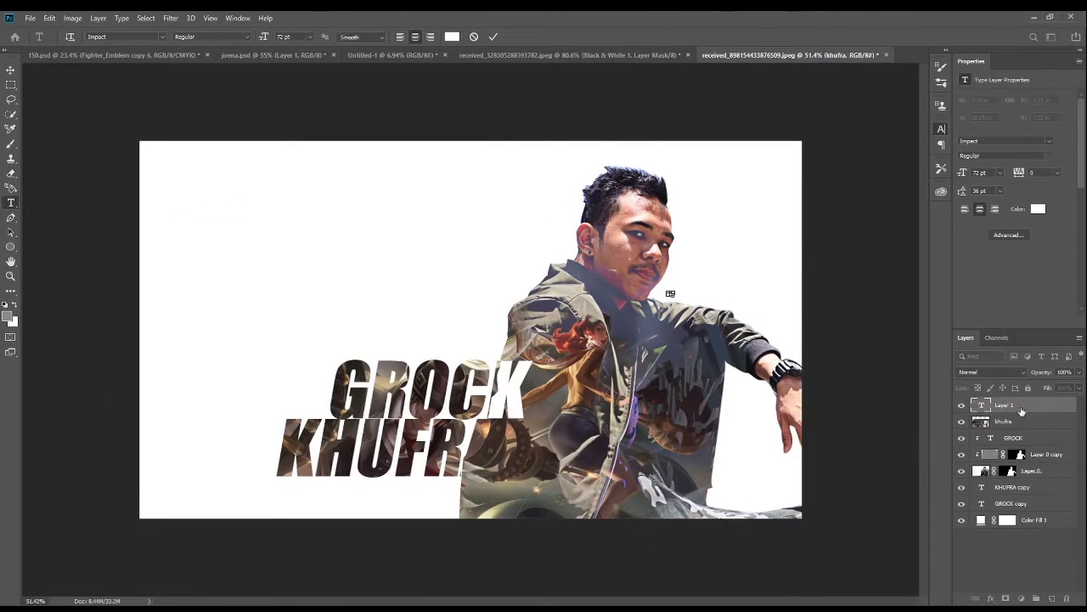
left_click_drag(543, 306, 548, 510)
mouse_move(671, 501)
left_mouse_down()
mouse_move(577, 336)
mouse_move(465, 501)
left_mouse_up()
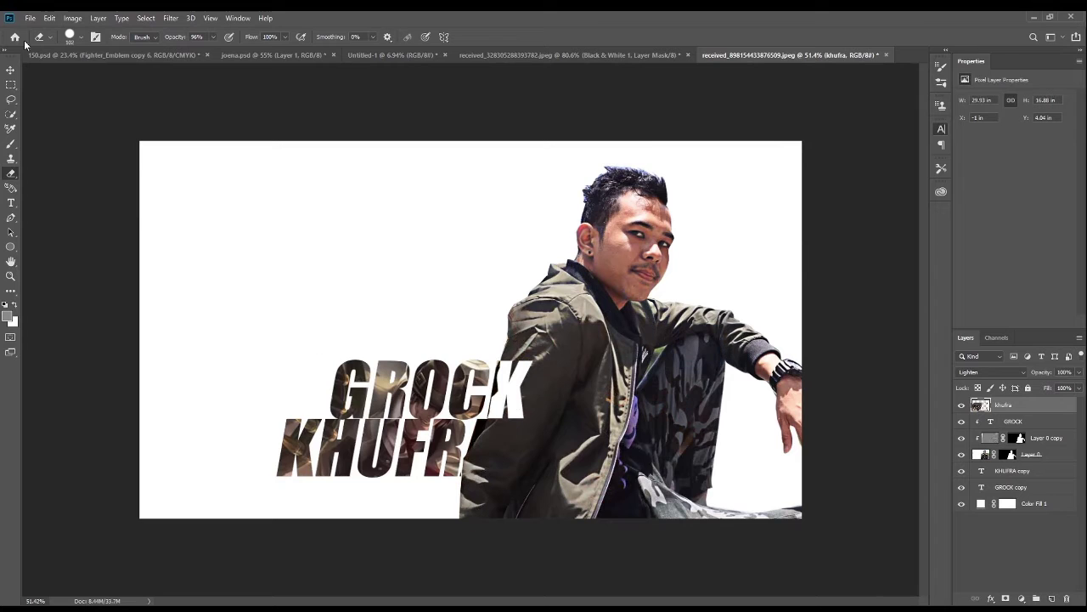
key("ctrl+v")
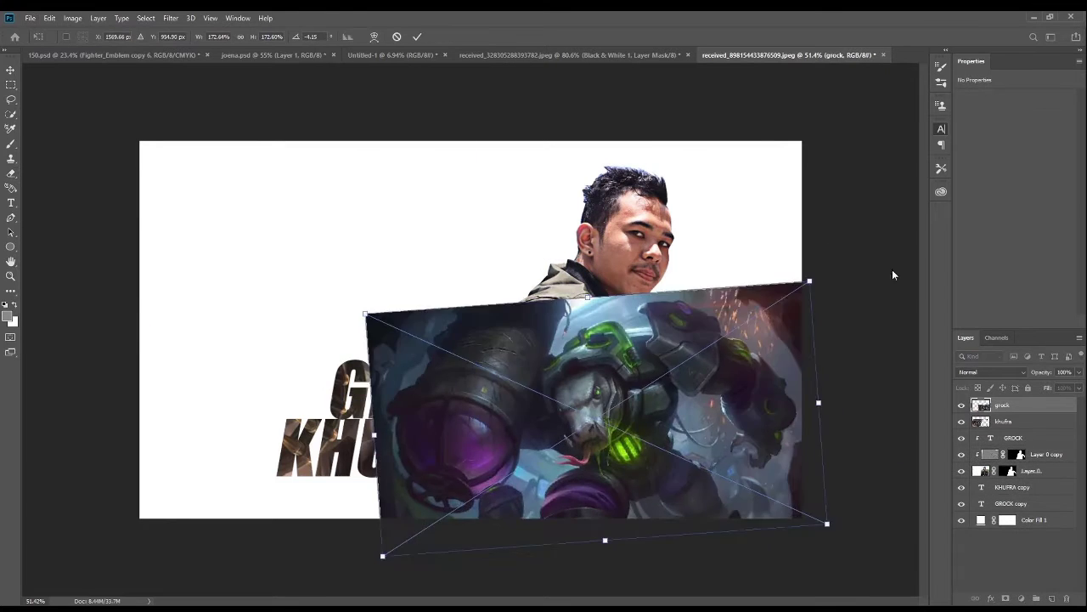
Step: Commit the grock image and select the monster as the subject with Quick Selection
key("Return")
key("w")
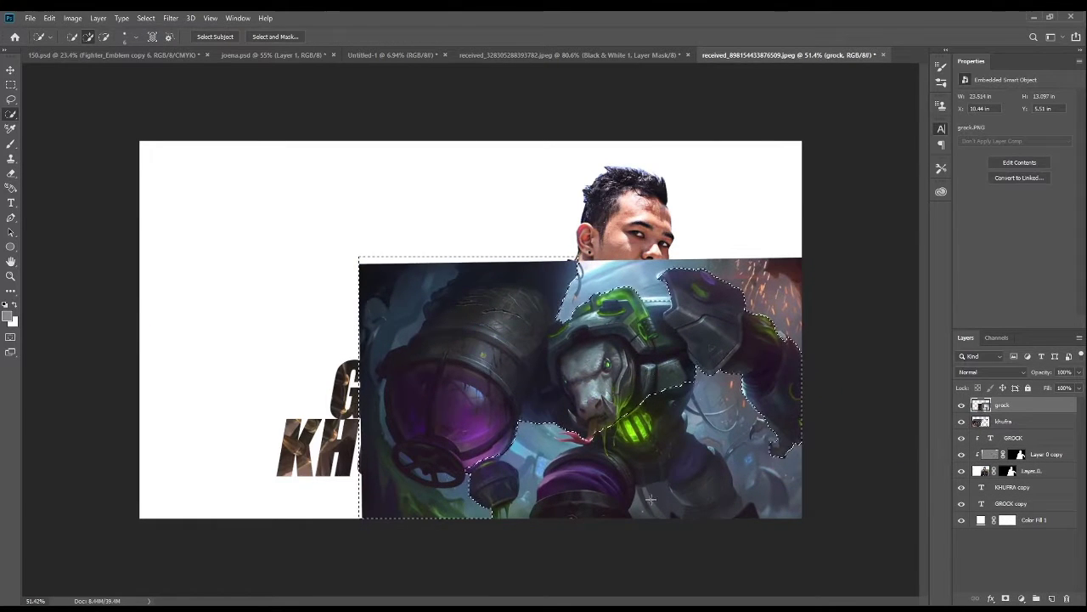
key("ctrl+plus")
key("ctrl+plus")
scroll(871, 338, "up", 2)
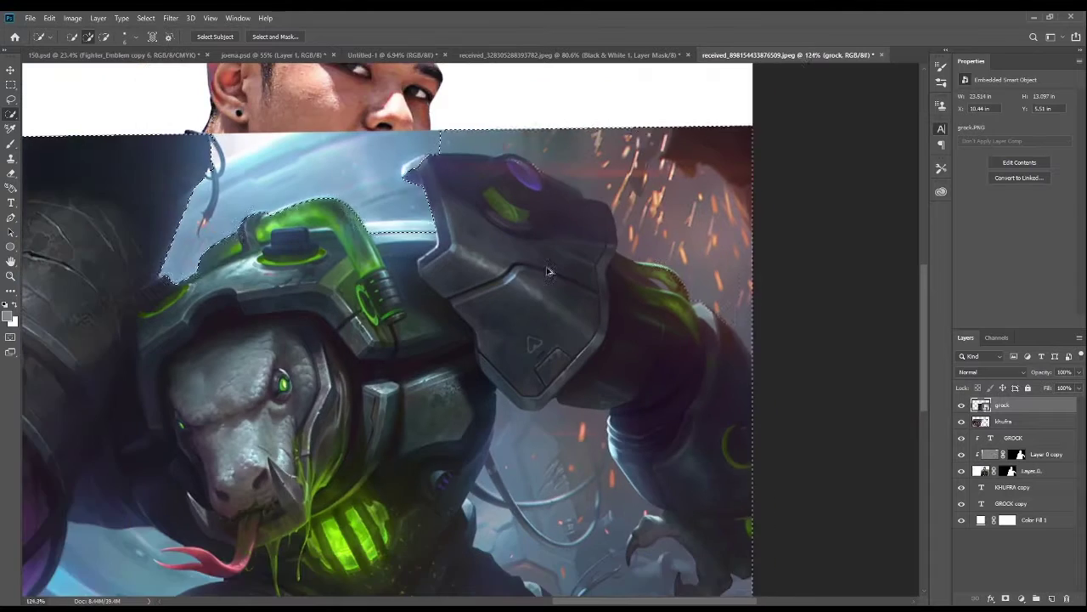
scroll(870, 338, "up", 2)
key("ctrl+0")
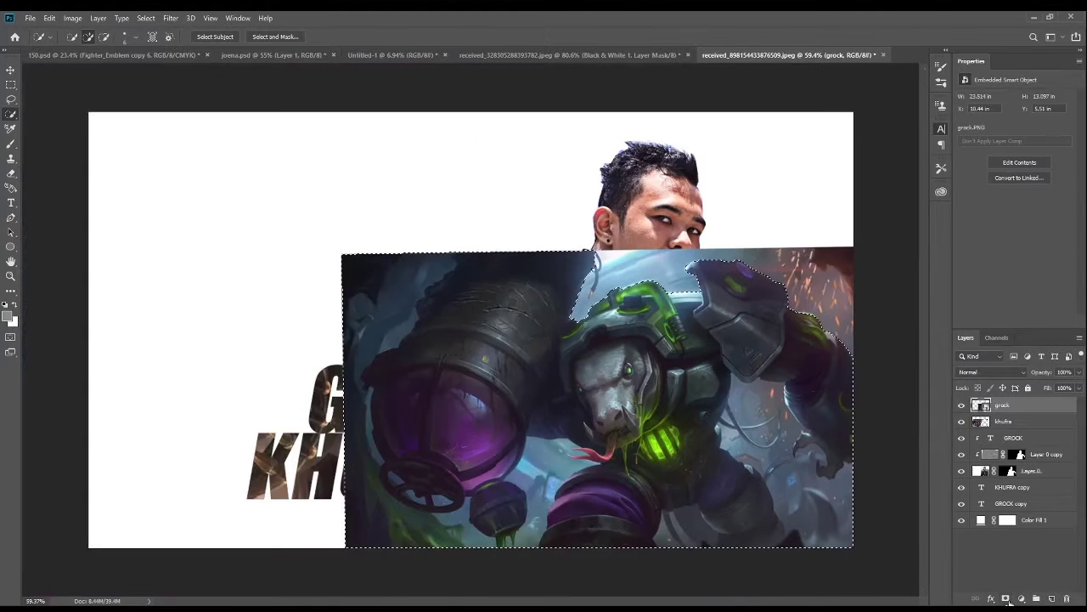
Step: Mask the monster layer to the selection and set it to Screen blending
left_click(1005, 598)
key("shift+alt+s")
key("e")
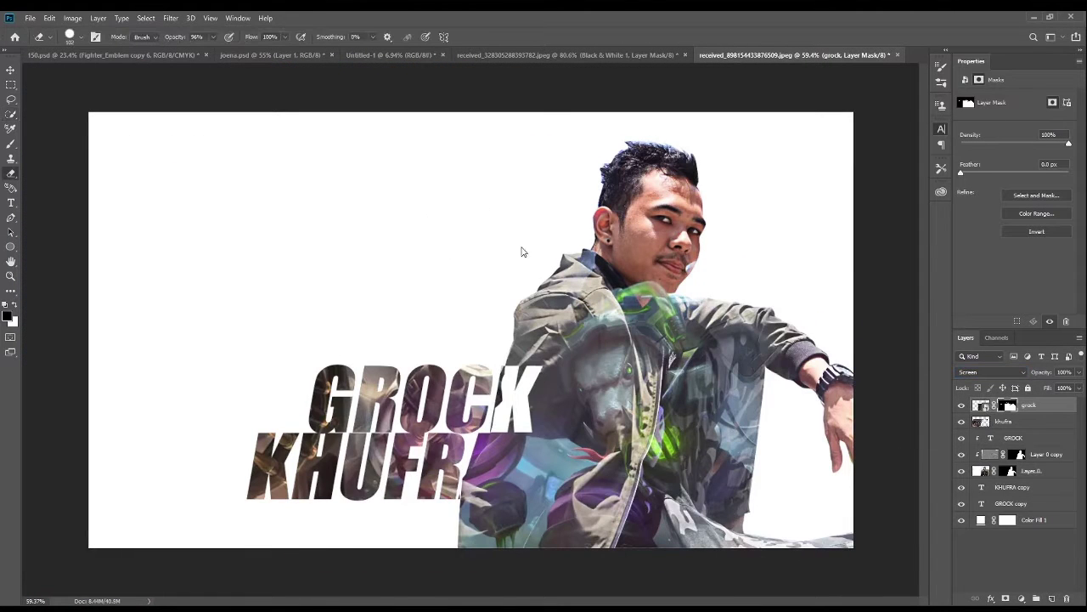
key("ctrl+2")
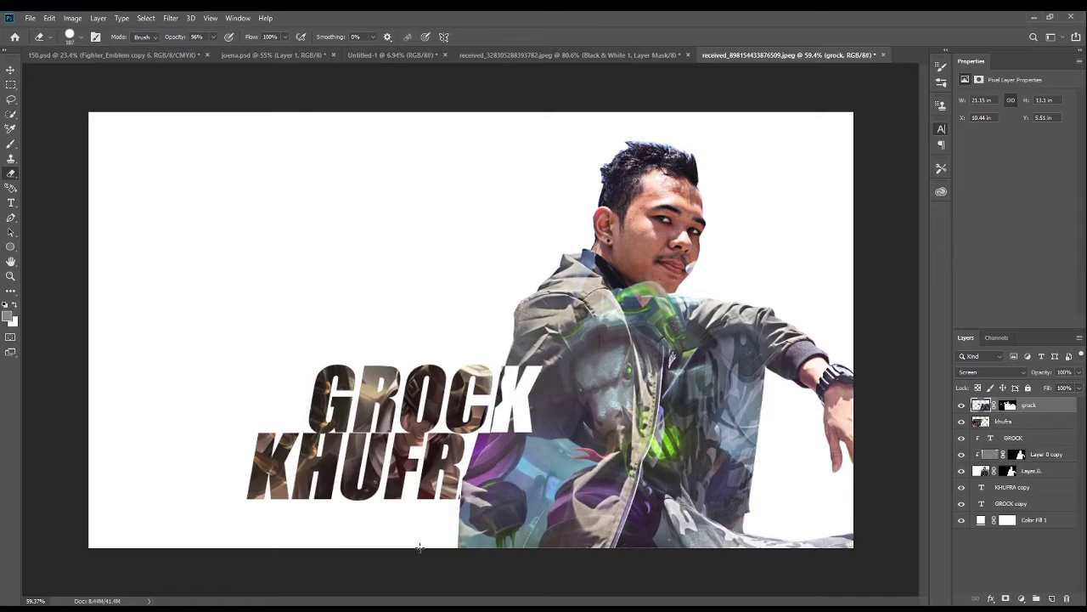
key("ctrl+minus")
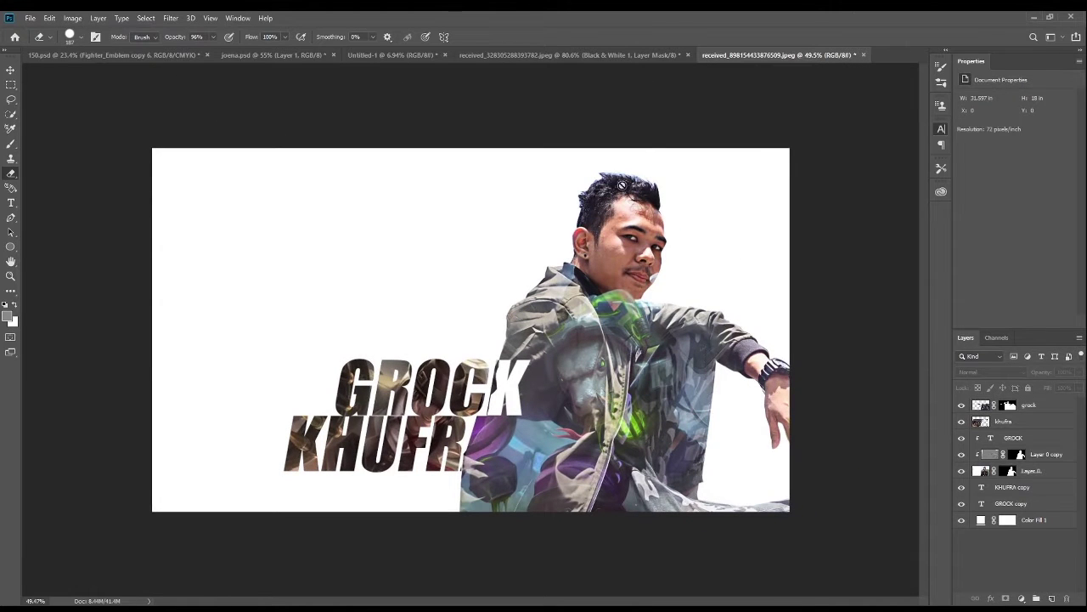
Step: Darken with a Curves adjustment, add a Black & White adjustment, and drag in the claw-scratch graphic
left_click(1022, 598)
mouse_move(1025, 168)
left_mouse_down()
mouse_move(1029, 194)
mouse_move(1050, 139)
left_mouse_up()
left_click(1019, 405)
left_click(1022, 598)
left_click(1012, 382)
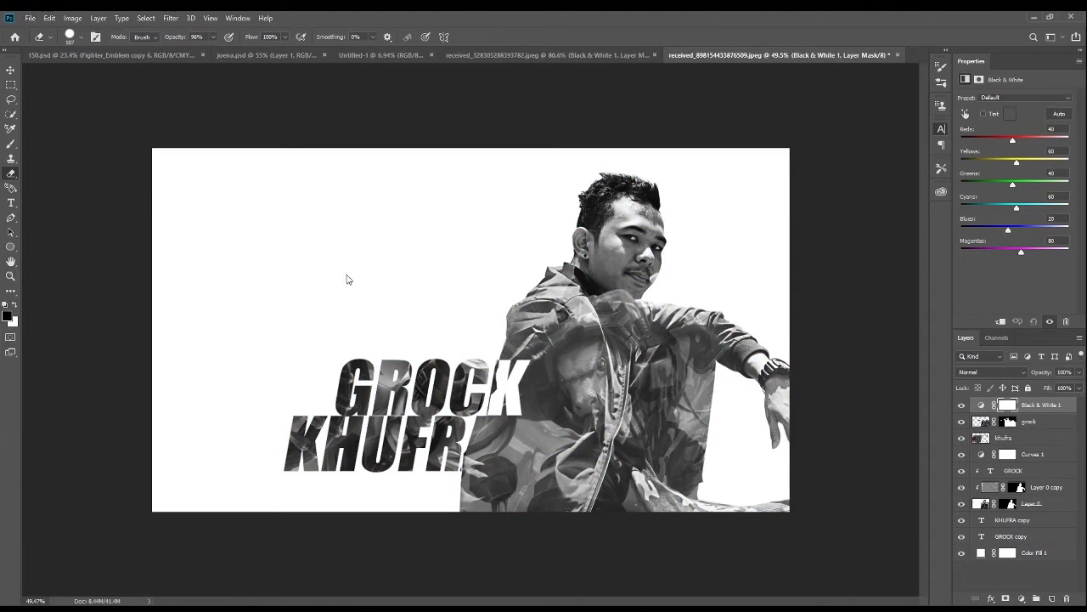
left_click_drag(344, 326, 408, 348)
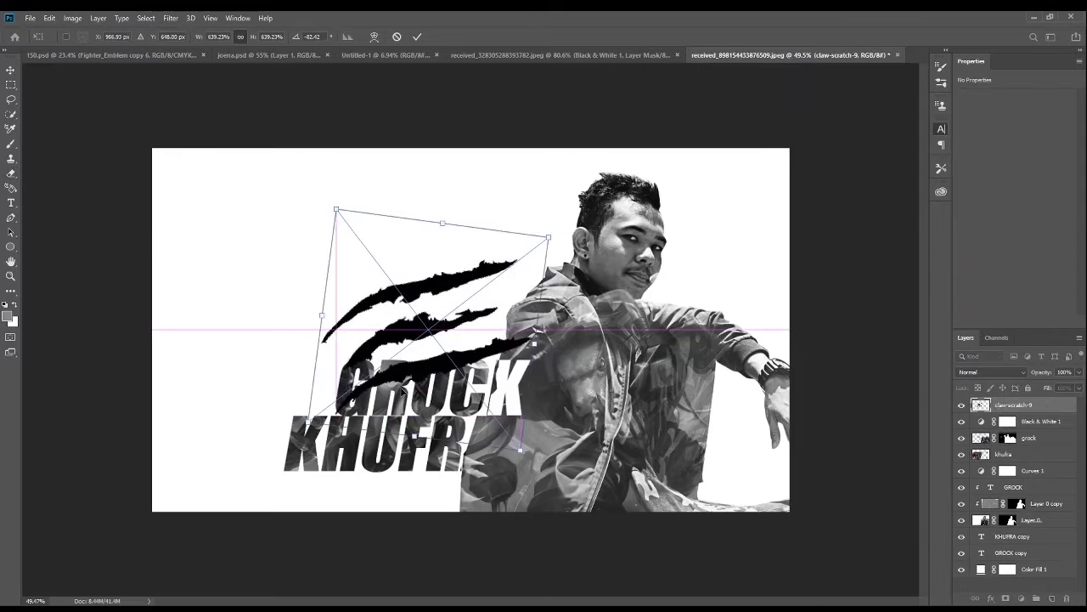
Step: Move the claw-scratch layer above Color Fill 1 and place the marks left of the titles
key("Return")
left_click_drag(1013, 405, 1012, 560)
key("ctrl+t")
mouse_move(442, 323)
left_mouse_down()
mouse_move(455, 323)
mouse_move(316, 519)
mouse_move(381, 530)
left_mouse_up()
key("Return")
Step: Undo back to the colour version without the claw-scratch and Black & White layers
left_click(1041, 520)
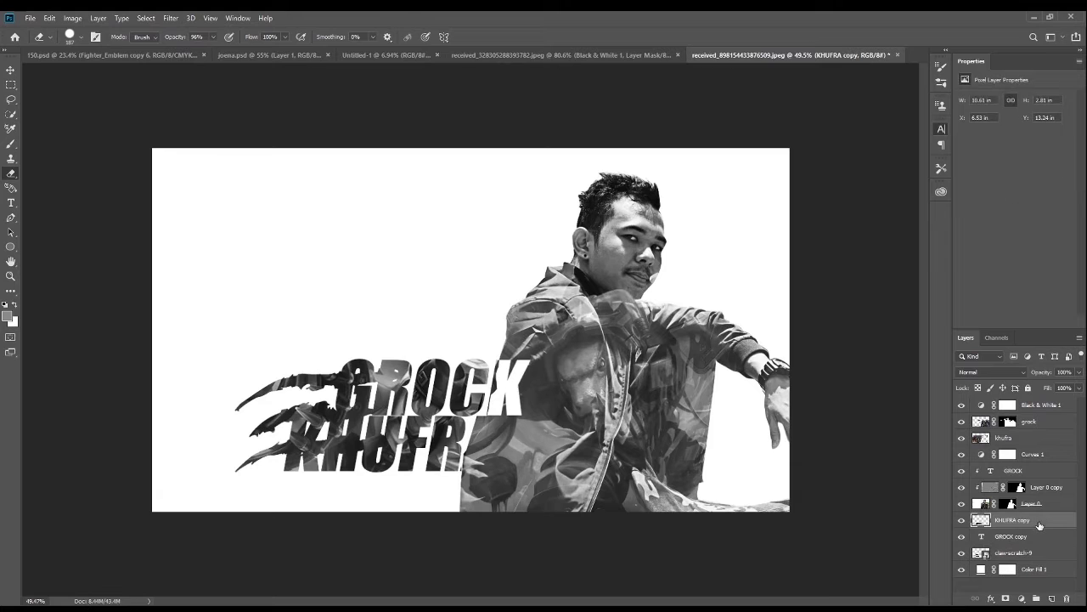
key("ctrl+z")
key("ctrl+z")
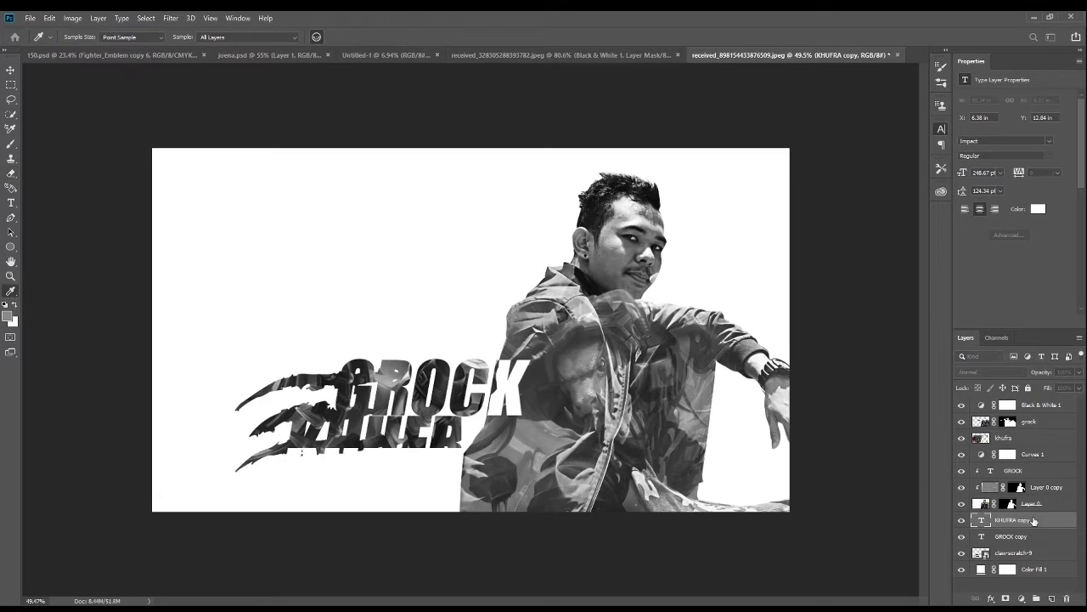
key("ctrl+z")
key("ctrl+z")
key("ctrl+z")
key("ctrl+z")
key("ctrl+z")
key("ctrl+z")
key("ctrl+z")
key("ctrl+z")
Step: Make the KHUFRA lettering white and turn the whole poster black and white
key("v")
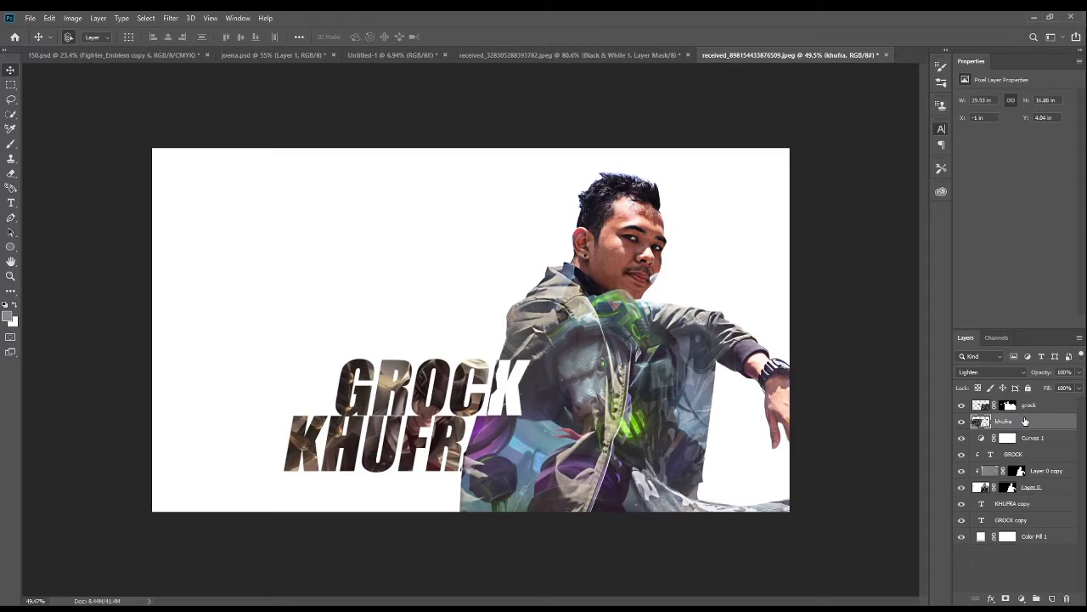
key("ctrl+z")
key("ctrl+z")
key("ctrl+z")
key("ctrl+z")
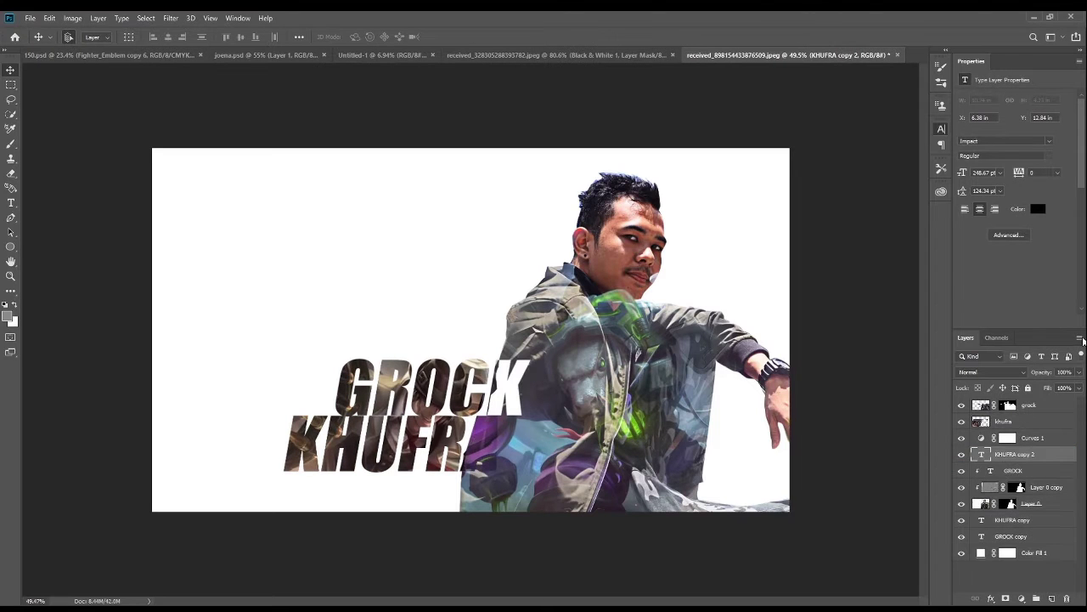
key("ctrl+z")
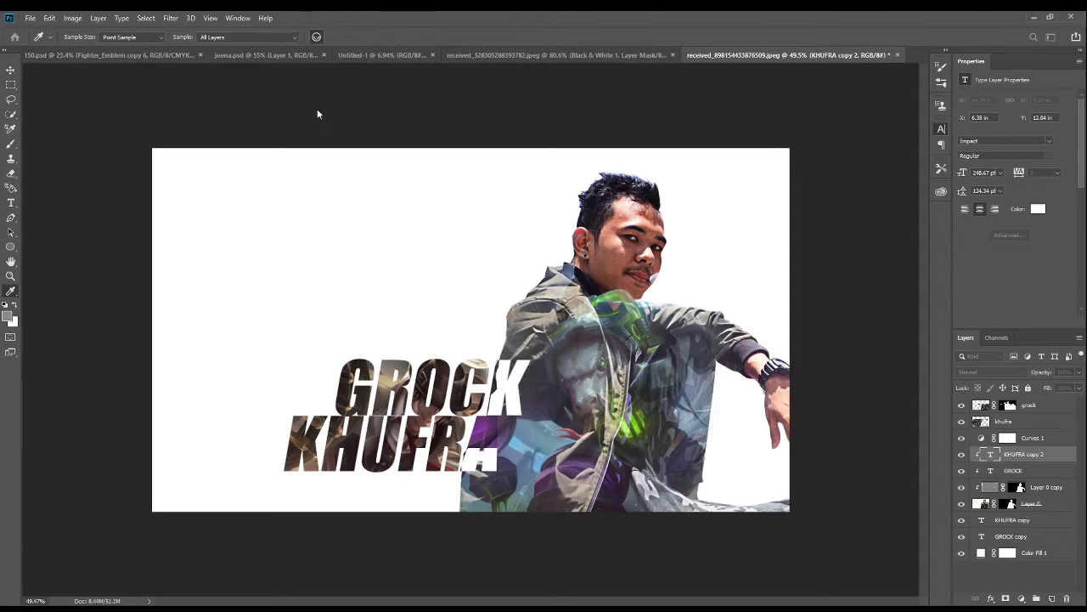
key("ctrl+z")
left_click(1028, 406)
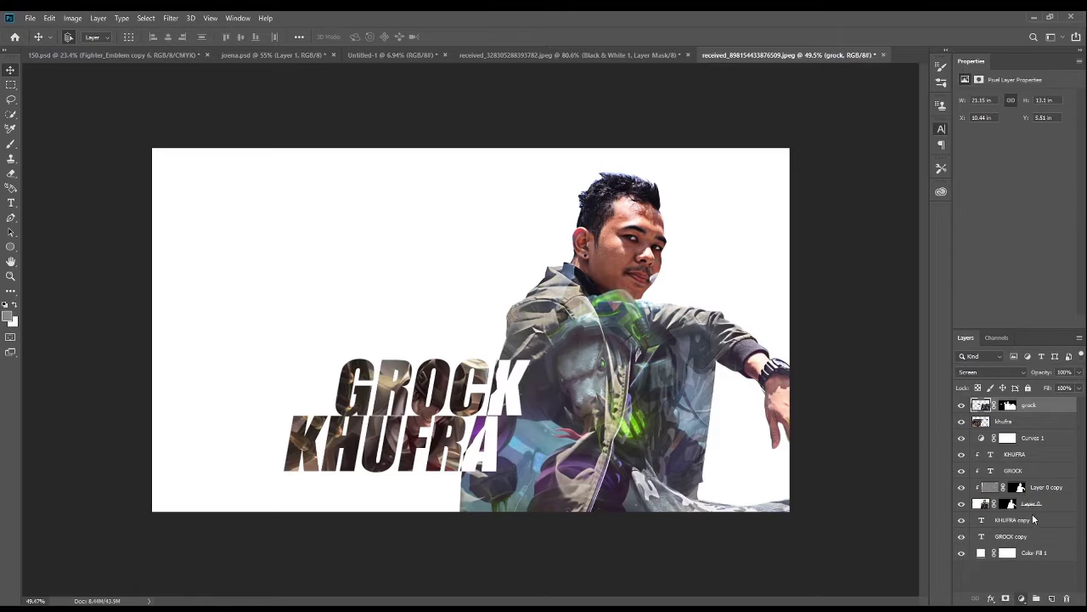
key("ctrl+alt+shift+b")
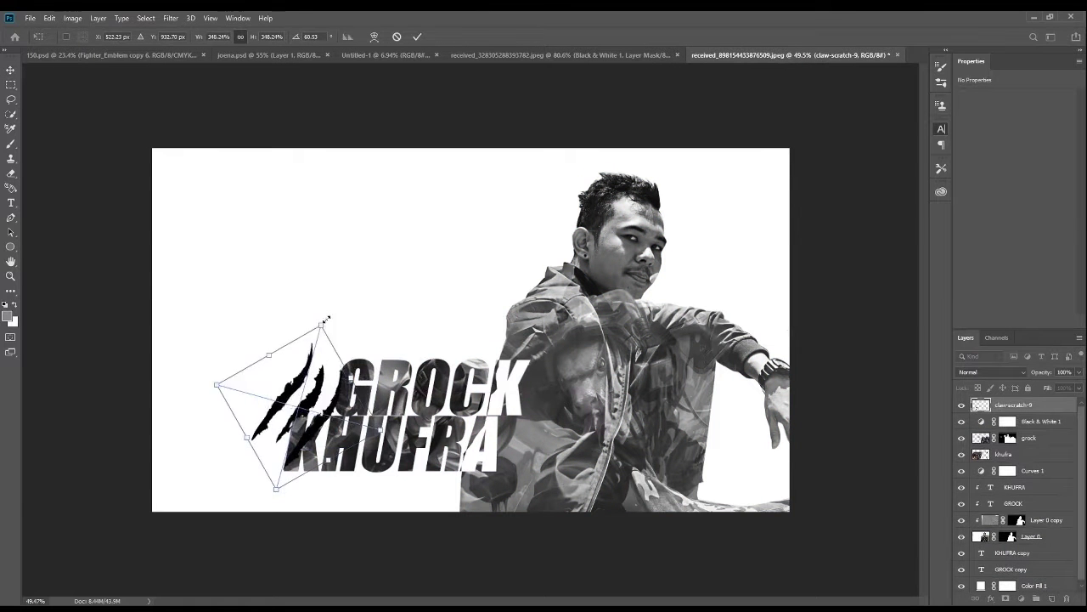
Step: Scale and rotate the claw marks to slash in left of the title, then nudge the khufra artwork
left_click_drag(212, 378, 162, 463)
key("Return")
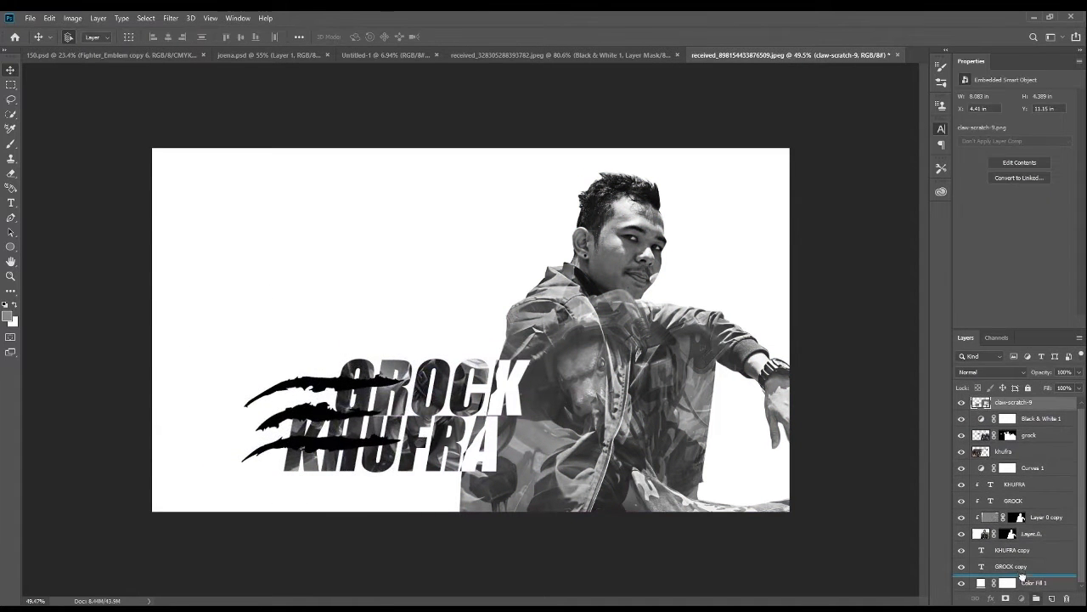
key("ctrl+t")
left_click_drag(306, 386, 297, 395)
key("Return")
left_click(465, 397)
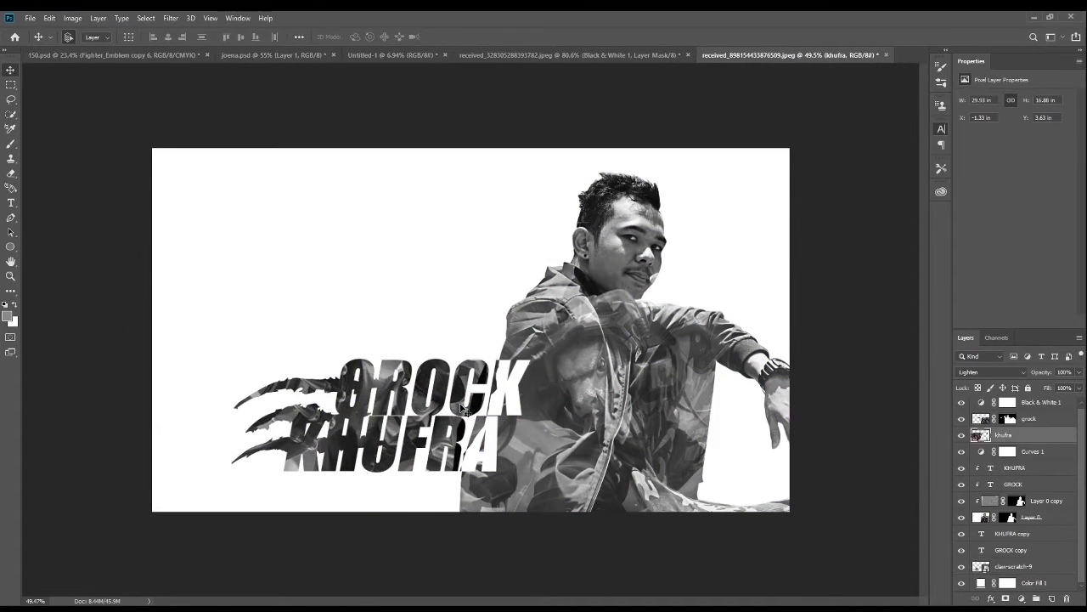
left_click_drag(465, 397, 479, 389)
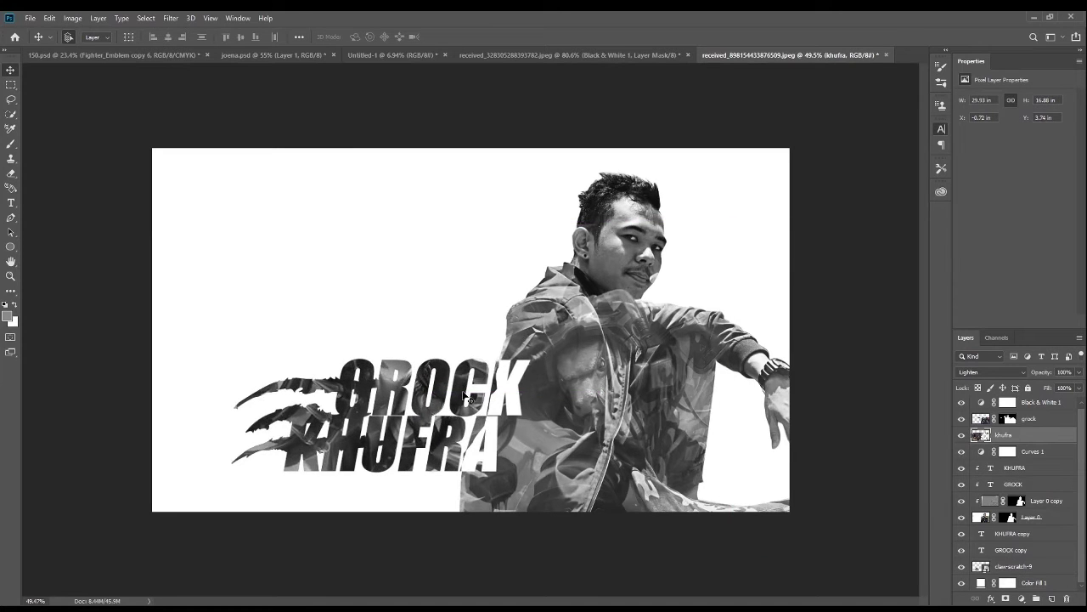
Step: Stamp grey splatter brush specks around the man and title on the claw-scratch-9 layer, erasing stray dabs
key("e")
key("b")
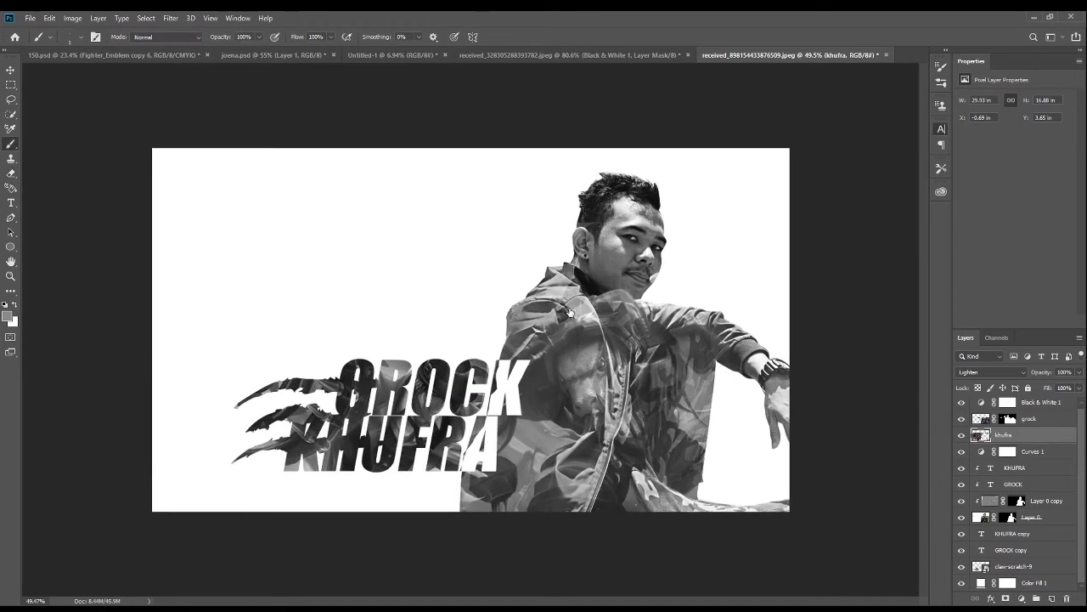
left_click(1024, 566)
left_click(526, 271)
left_click(497, 327)
left_click(730, 442)
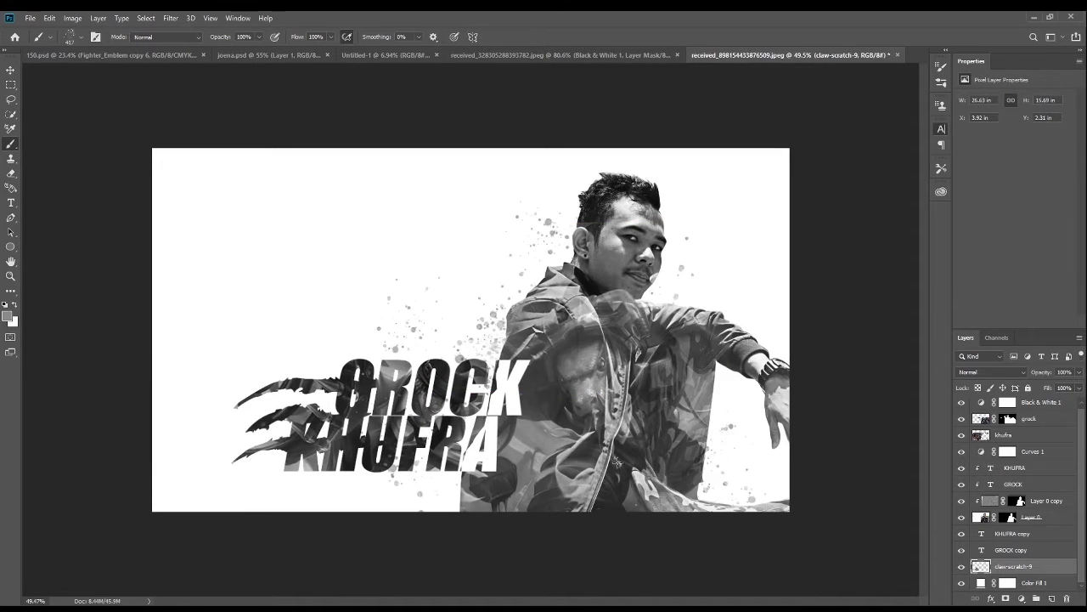
key("e")
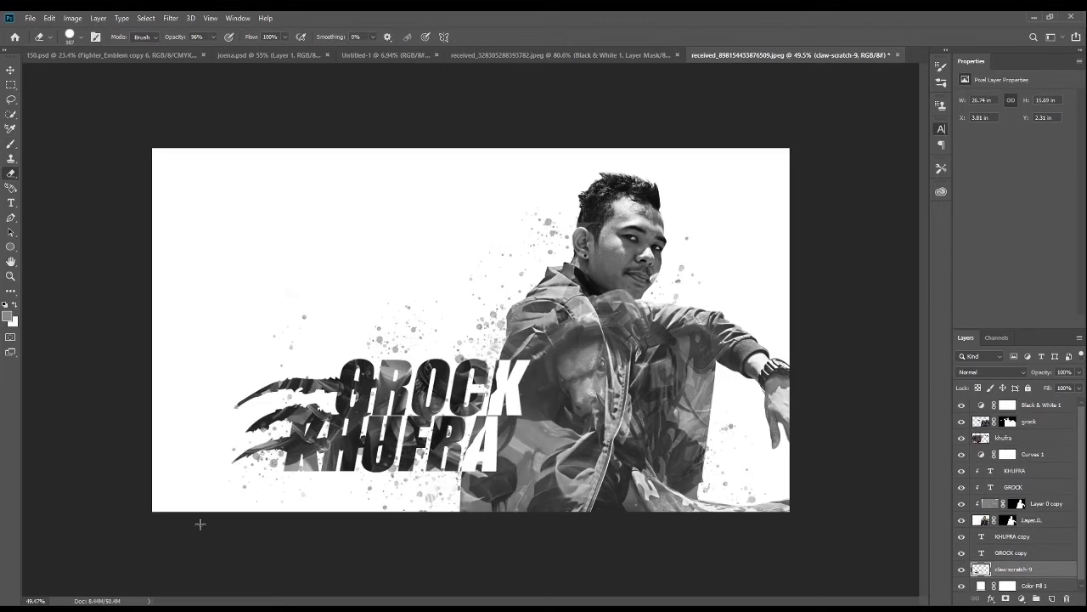
key("b")
key("ctrl+z")
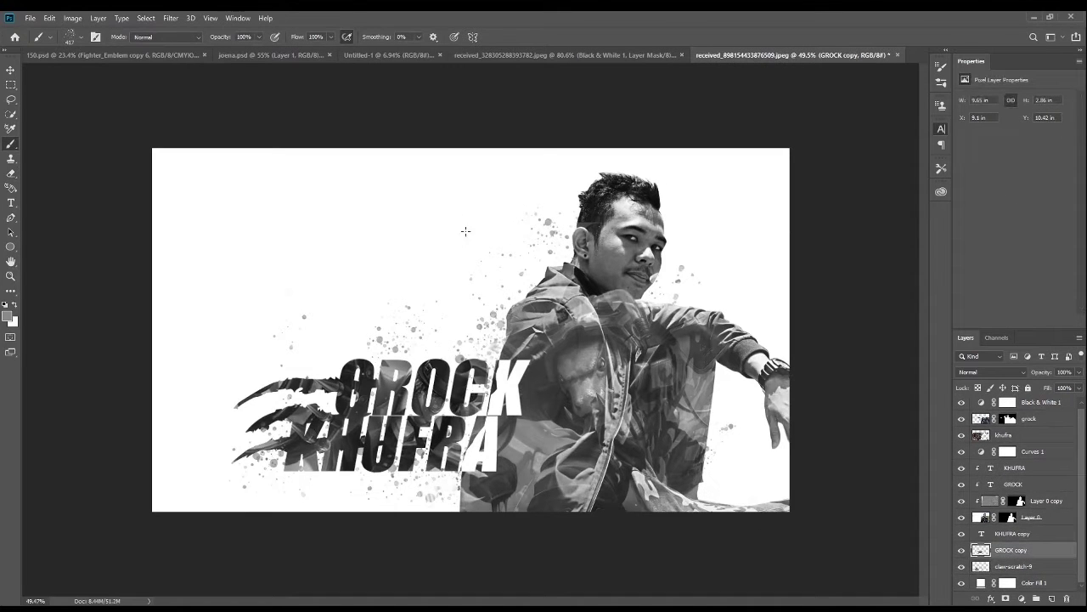
left_click(1007, 403)
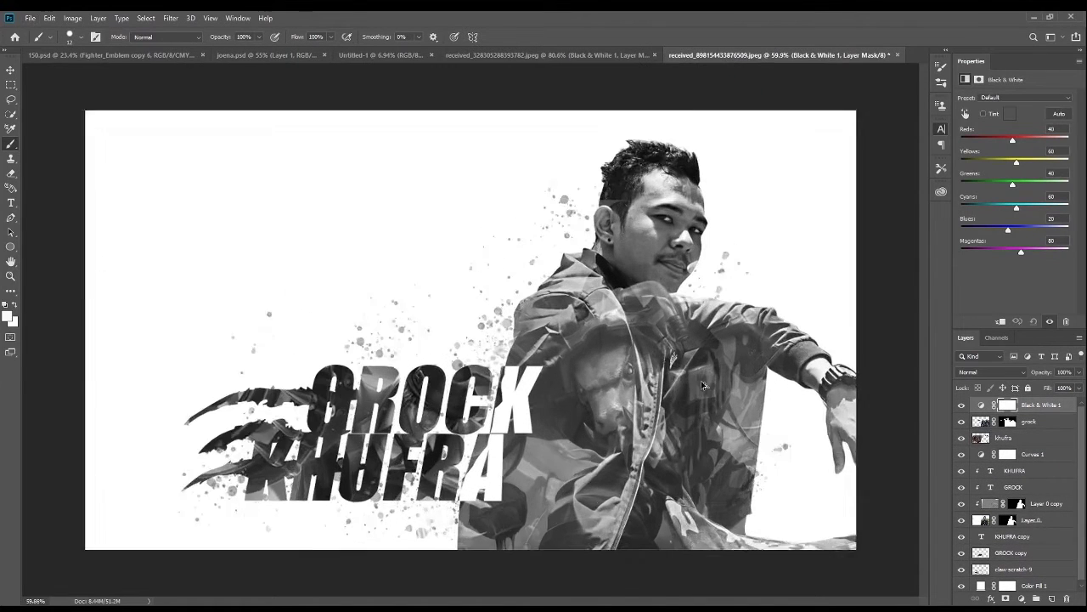
Step: Pen-trace the collar area and fill it on the Black & White mask to restore colour
scroll(518, 297, "up", 3)
scroll(518, 297, "up", 2)
key("p")
scroll(592, 278, "up", 1)
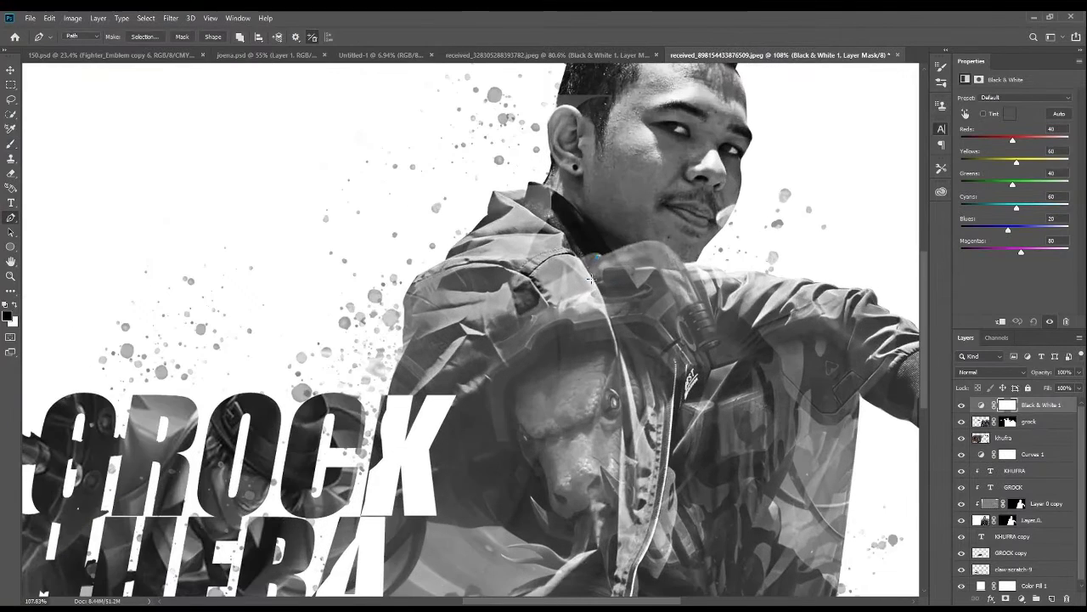
left_click(699, 304)
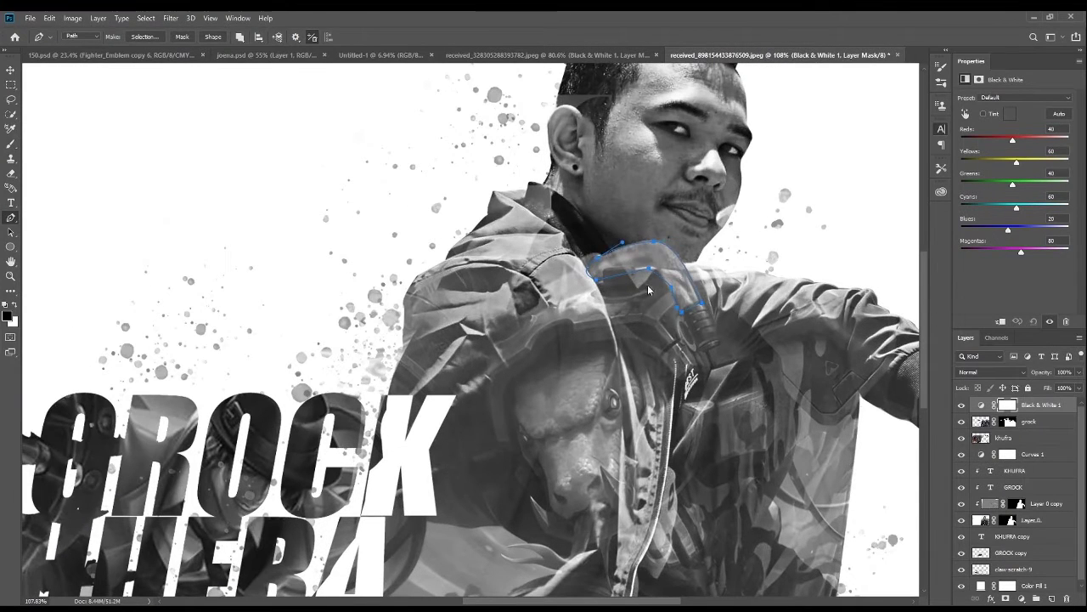
key("ctrl+Return")
key("alt+BackSpace")
key("ctrl+d")
Step: Restore green in two jacket stripes by filling their traced selections on the mask
scroll(702, 352, "down", 2)
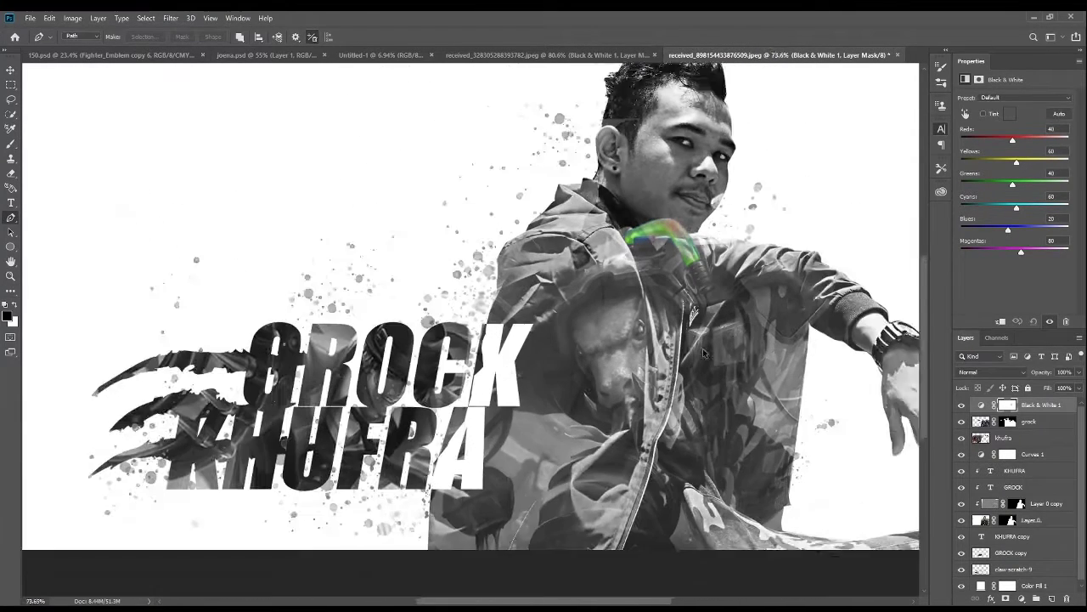
key("Tab")
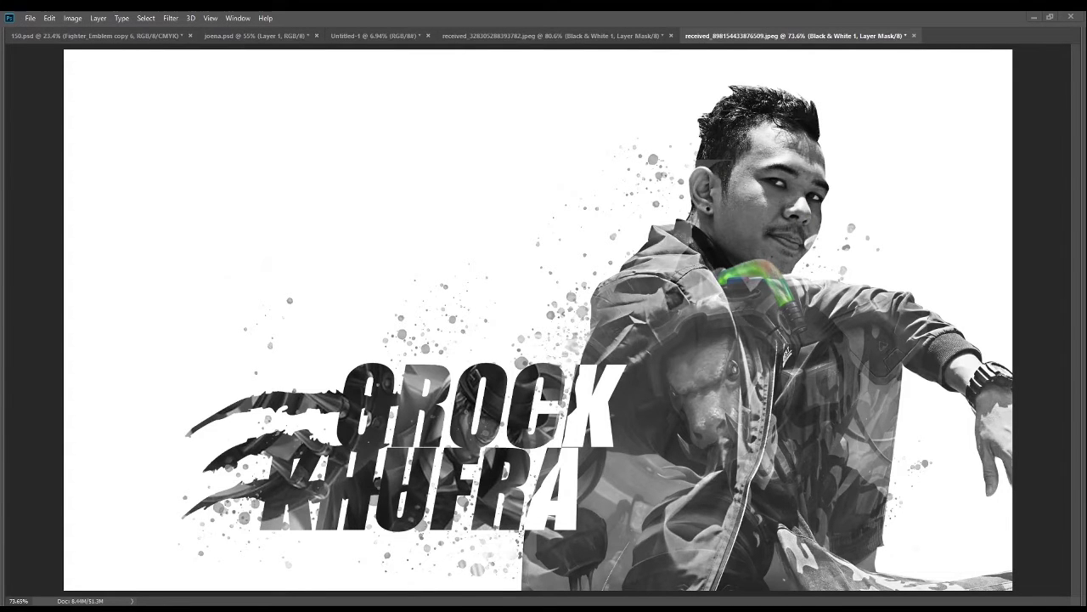
scroll(805, 456, "up", 5)
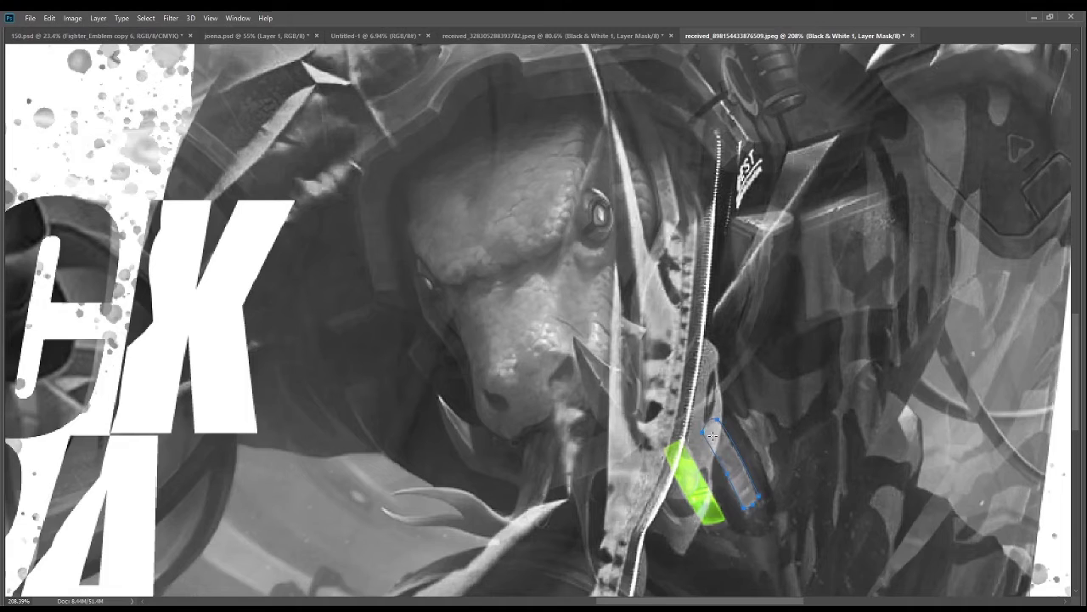
key("ctrl+Return")
key("alt+BackSpace")
key("ctrl+d")
scroll(714, 424, "up", 2)
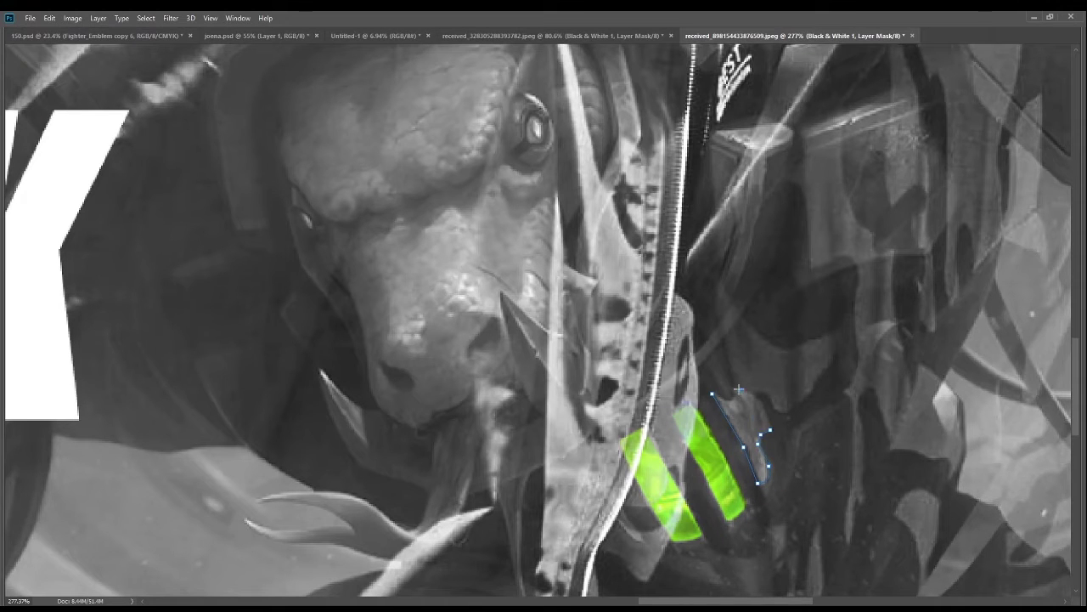
key("ctrl+Return")
key("alt+BackSpace")
key("ctrl+d")
Step: Reveal green colour in the creature's eye through the Black & White mask
scroll(639, 469, "up", 2)
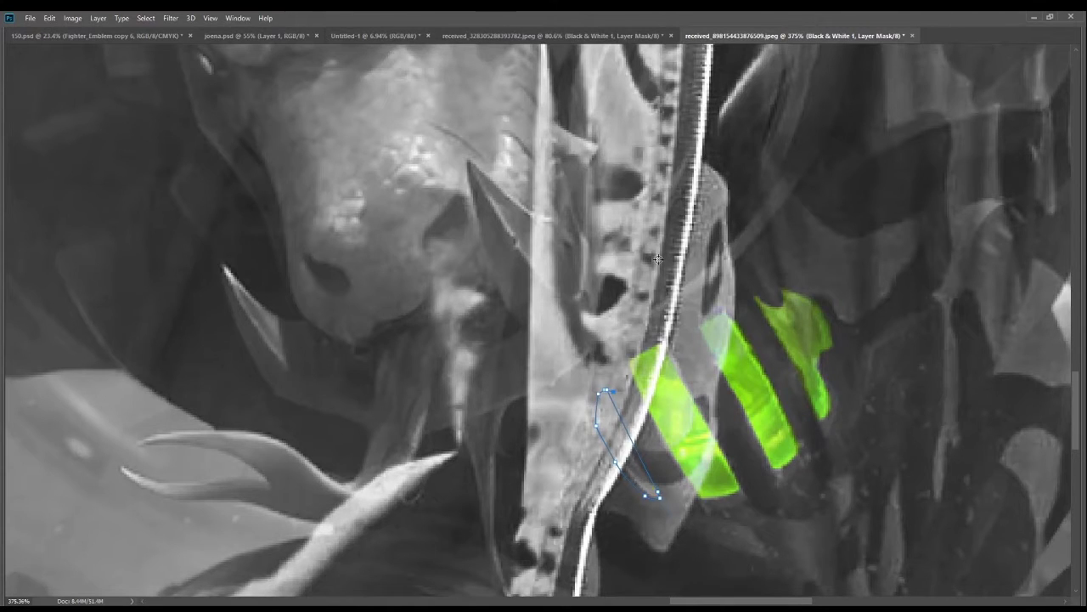
scroll(594, 187, "down", 8)
scroll(543, 128, "up", 10)
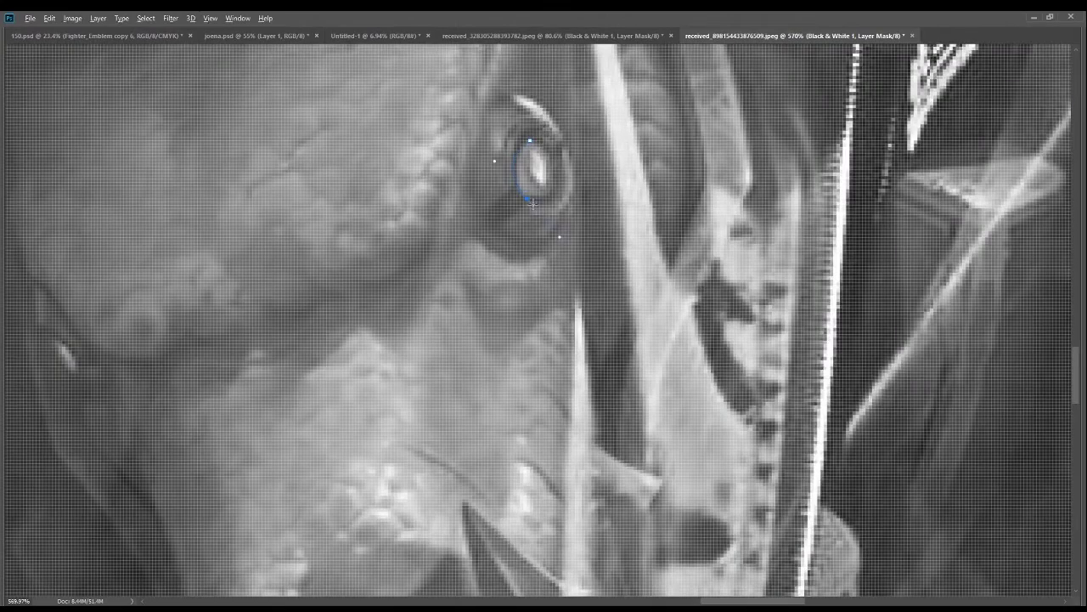
key("ctrl+Return")
key("alt+BackSpace")
key("ctrl+d")
Step: Trace the outline of the creature's other eye with corner points
scroll(64, 313, "up", 2)
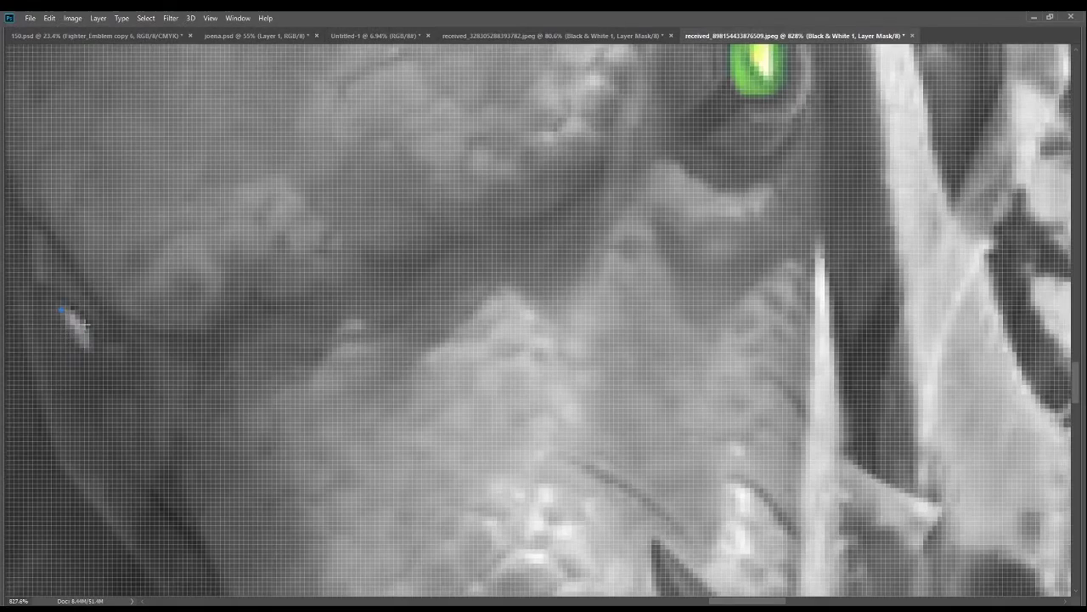
left_click(91, 346, "alt")
scroll(145, 379, "down", 5)
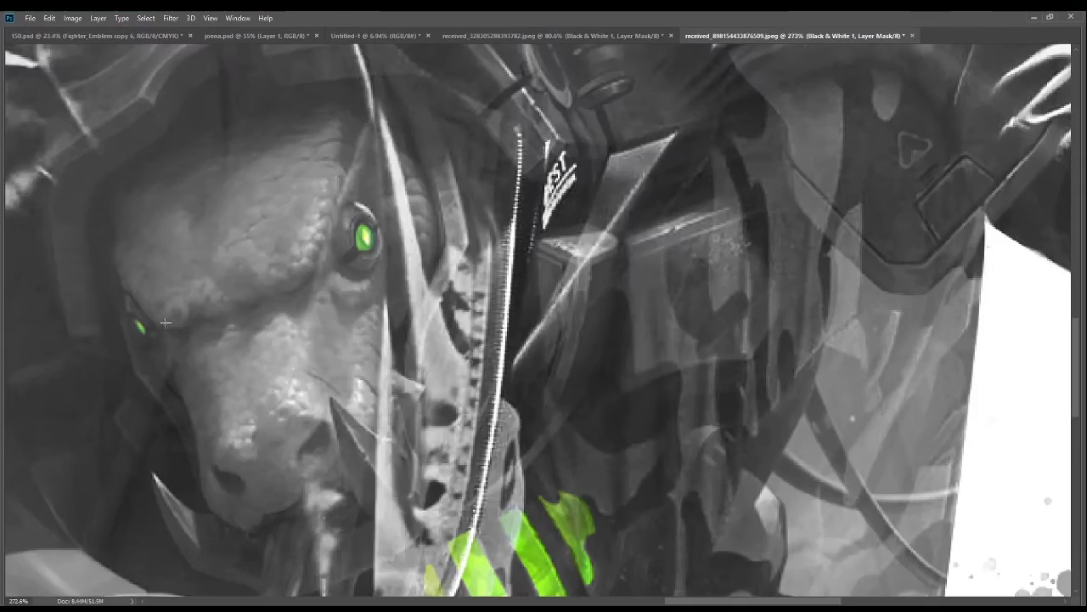
scroll(551, 374, "up", 6)
left_click(599, 426)
scroll(594, 425, "up", 2)
left_click(425, 314)
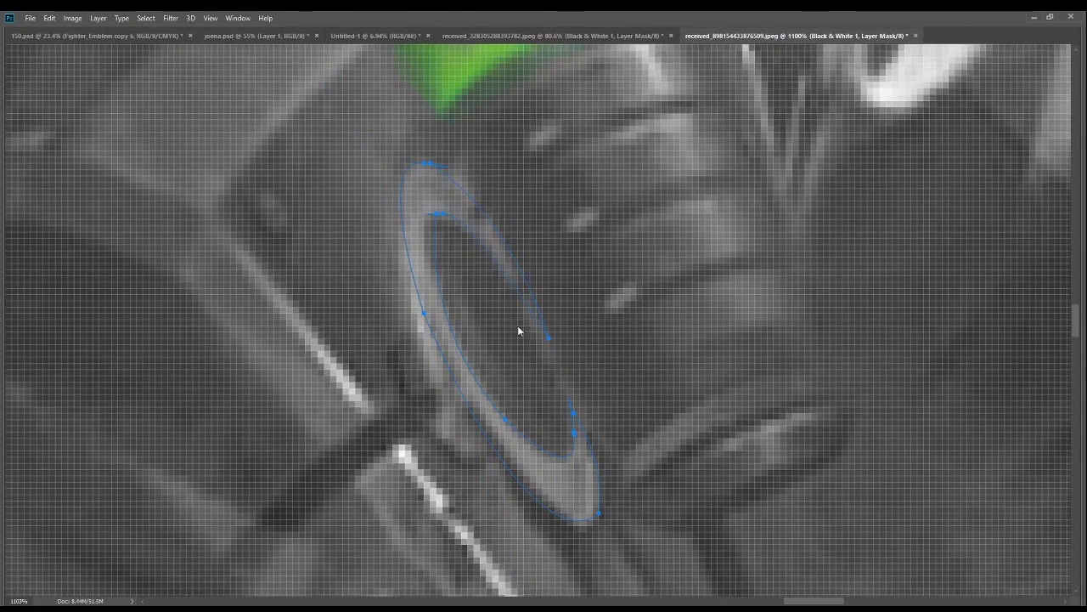
Step: Curve the outline along the edge below the green band and up the shoulder
scroll(518, 331, "down", 5)
scroll(184, 296, "up", 5)
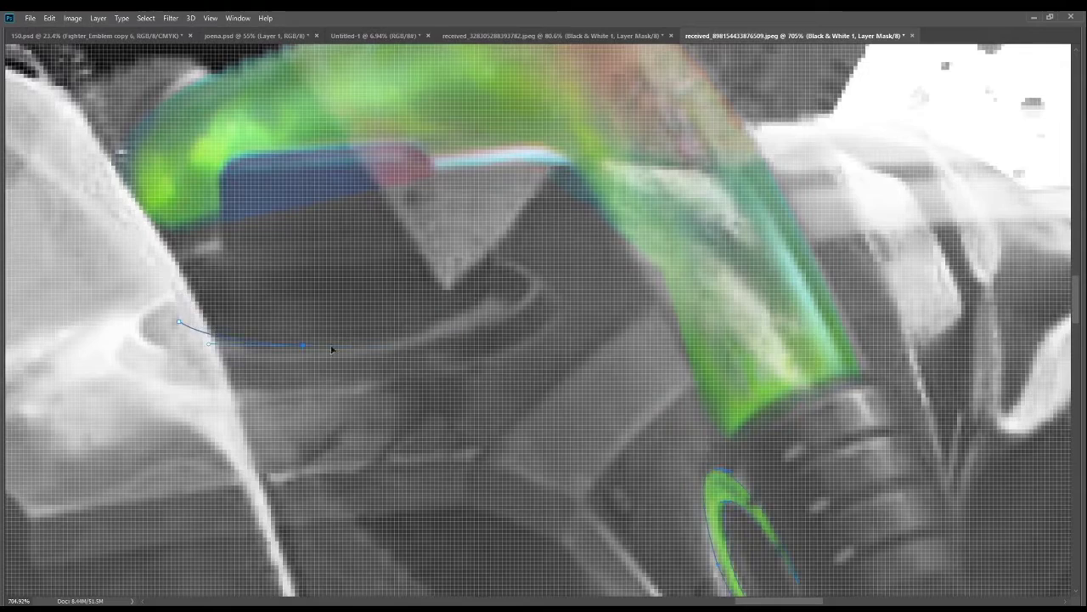
left_click_drag(213, 354, 149, 356)
left_click(146, 330)
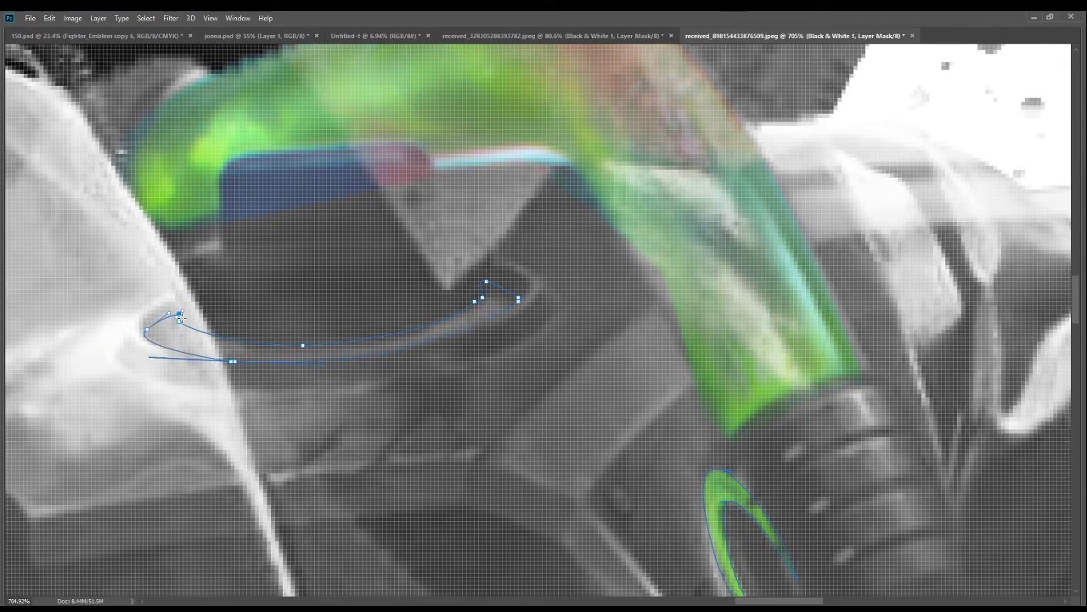
scroll(220, 400, "down", 5)
scroll(465, 481, "up", 4)
scroll(464, 480, "up", 1)
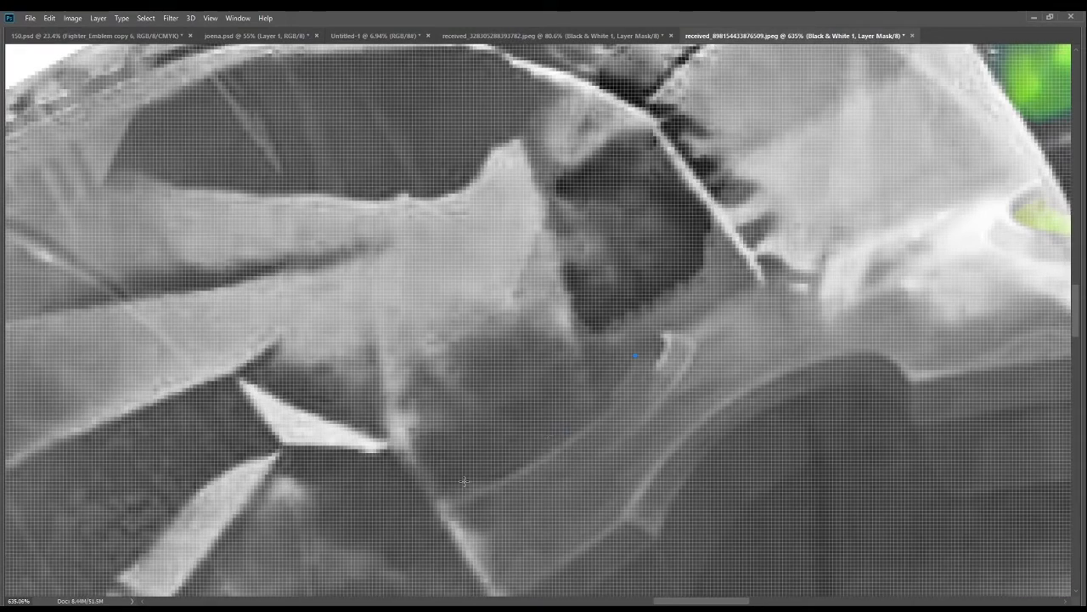
left_click(667, 299)
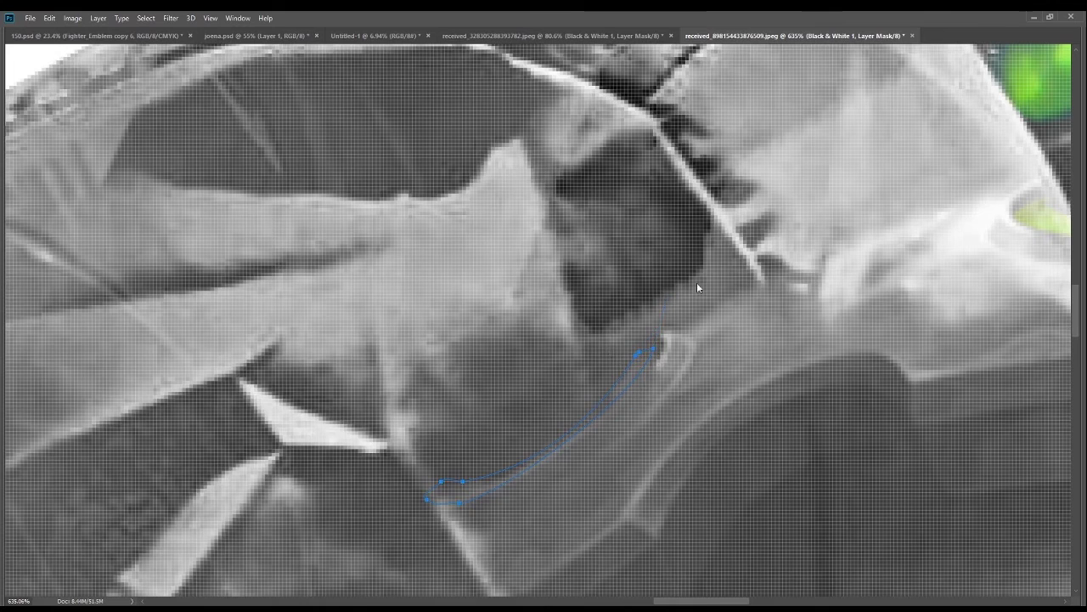
scroll(697, 287, "down", 3)
scroll(696, 287, "down", 2)
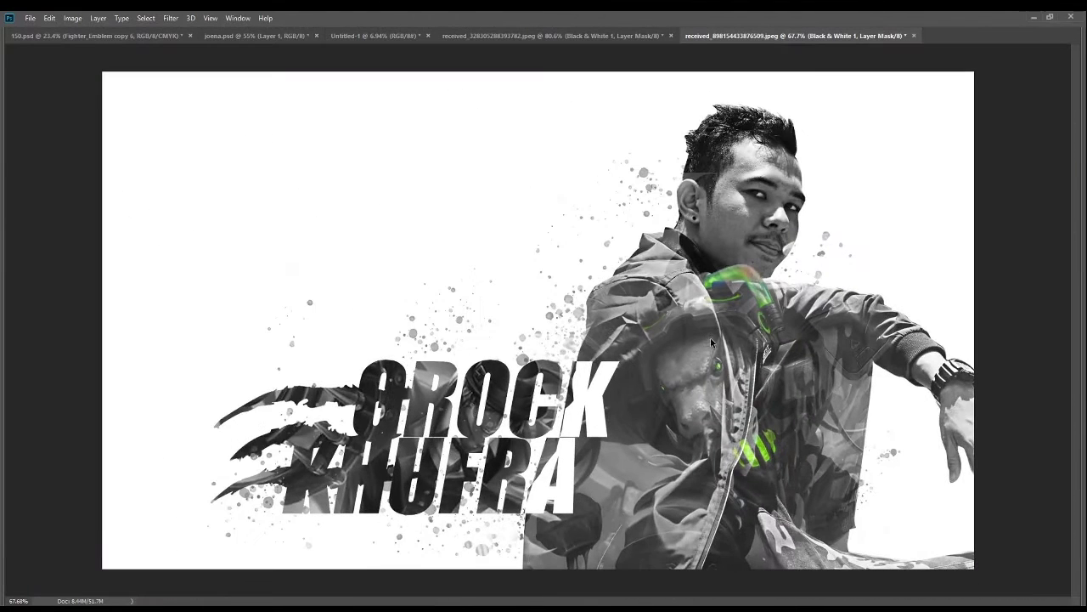
scroll(711, 342, "down", 1)
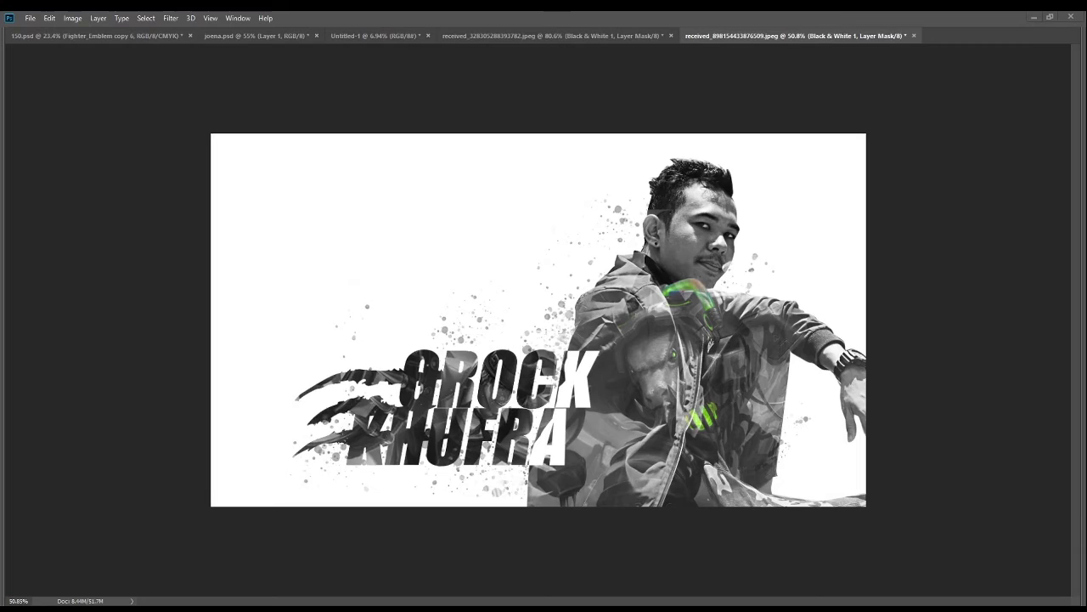
Step: Restore the first bullet's colour by filling its traced outline on the Black & White mask
key("Tab")
scroll(151, 384, "up", 5)
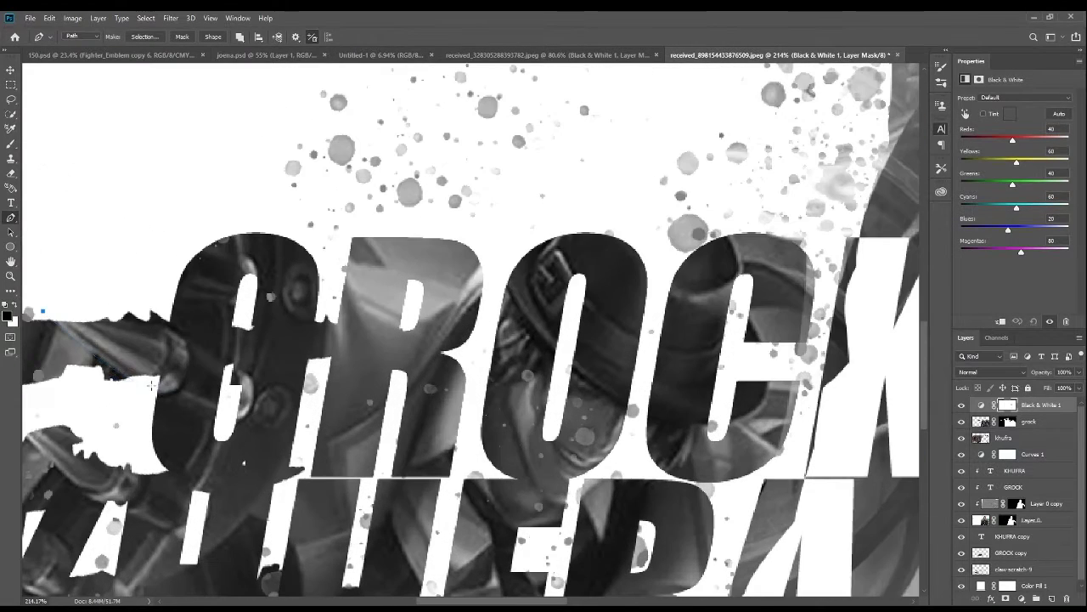
key("ctrl+Return")
key("alt+BackSpace")
key("ctrl+d")
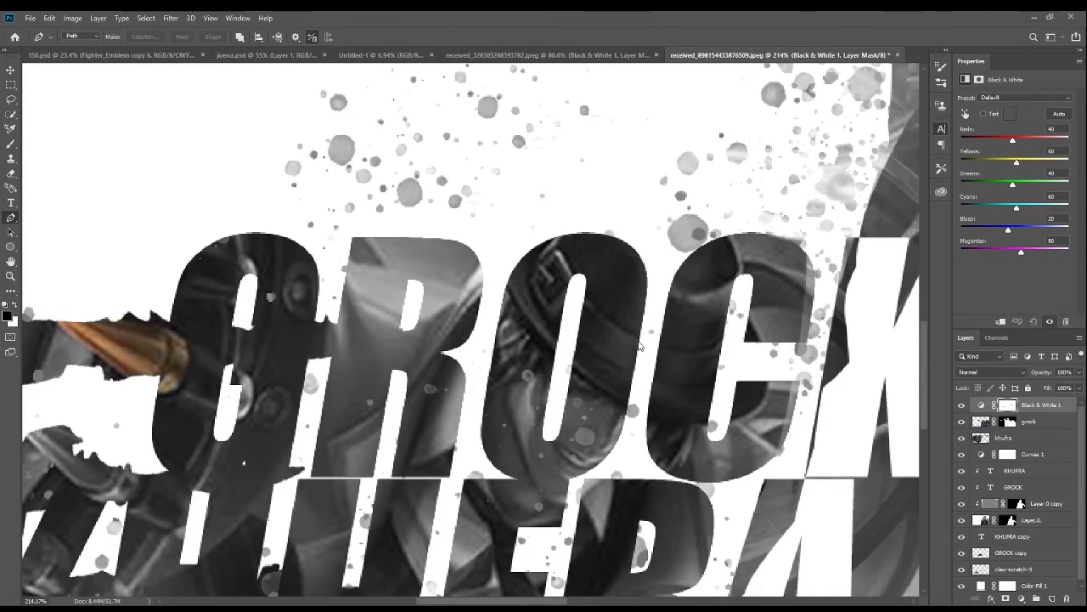
Step: Trace Pen outlines around the next and lower bullets
scroll(326, 422, "up", 2)
left_click_drag(336, 442, 326, 422)
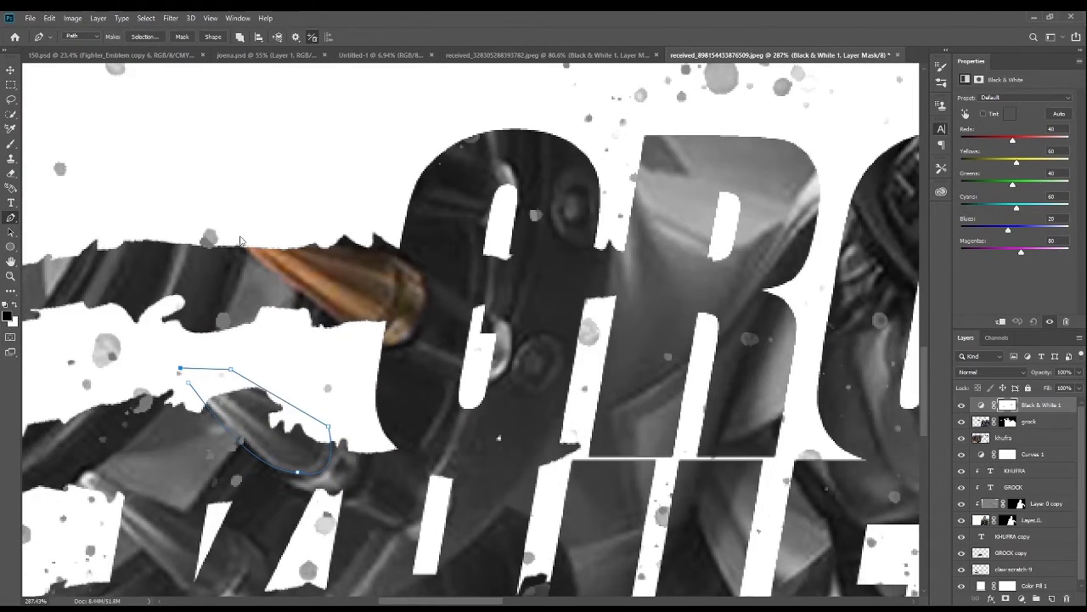
scroll(241, 240, "down", 5)
scroll(209, 486, "up", 4)
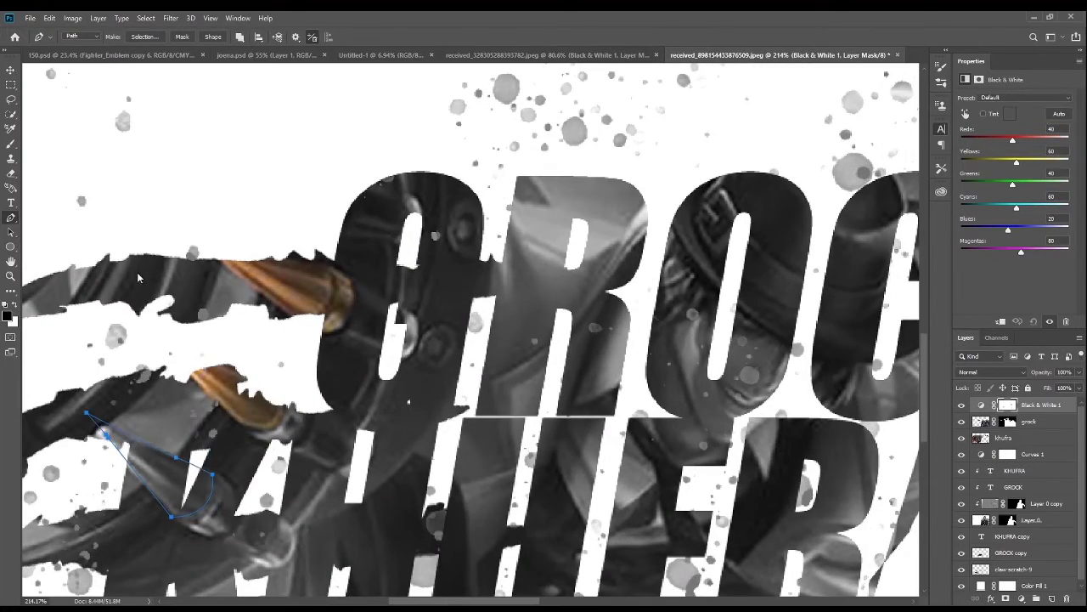
scroll(138, 277, "down", 4)
scroll(235, 487, "up", 5)
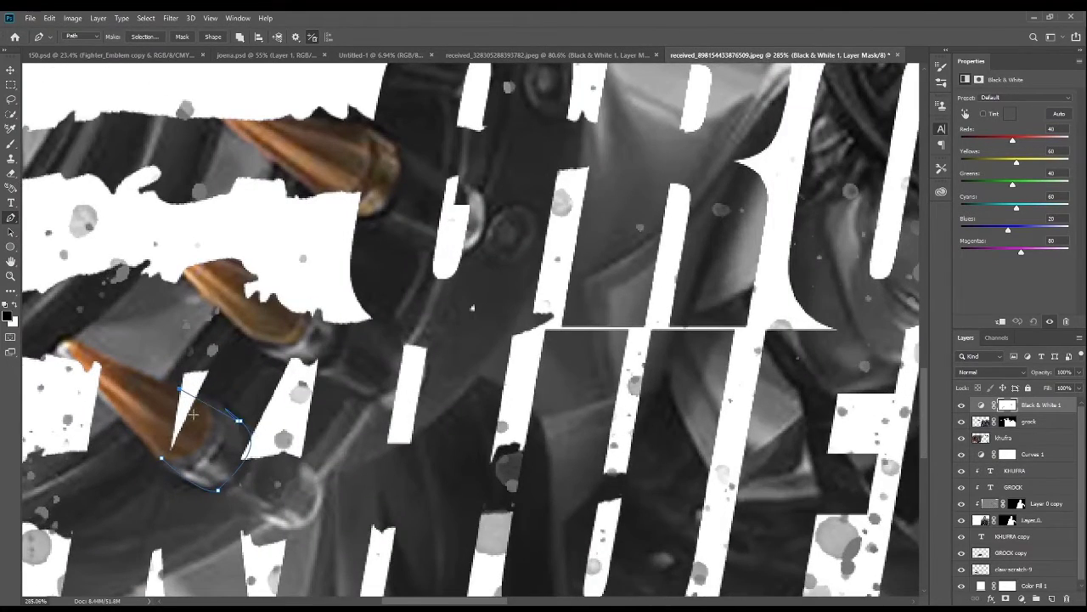
left_click_drag(318, 293, 357, 323)
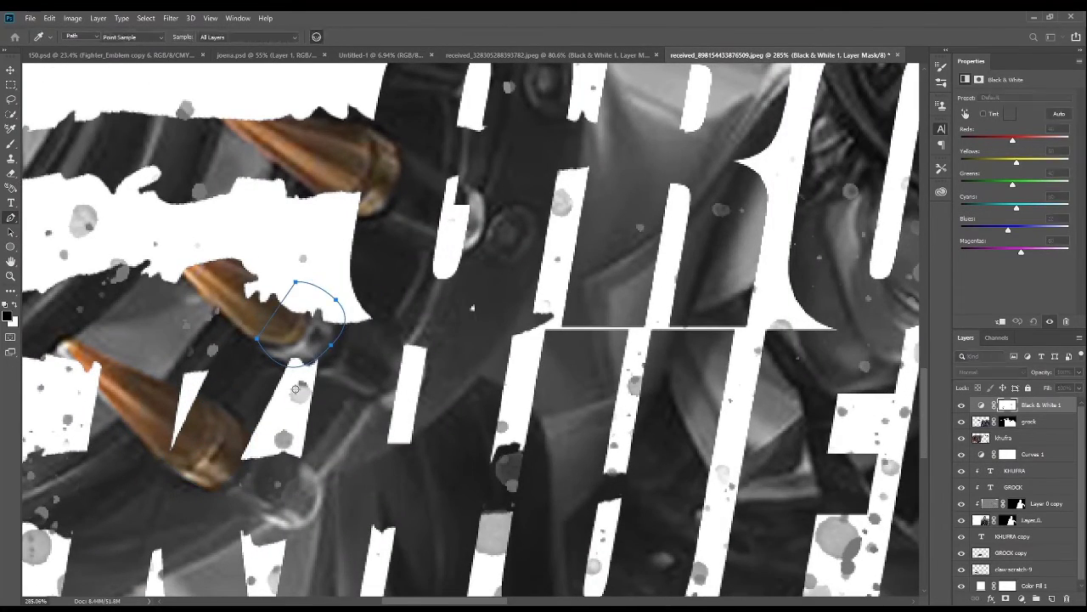
scroll(323, 306, "down", 3)
scroll(323, 306, "up", 3)
left_click_drag(287, 418, 330, 423)
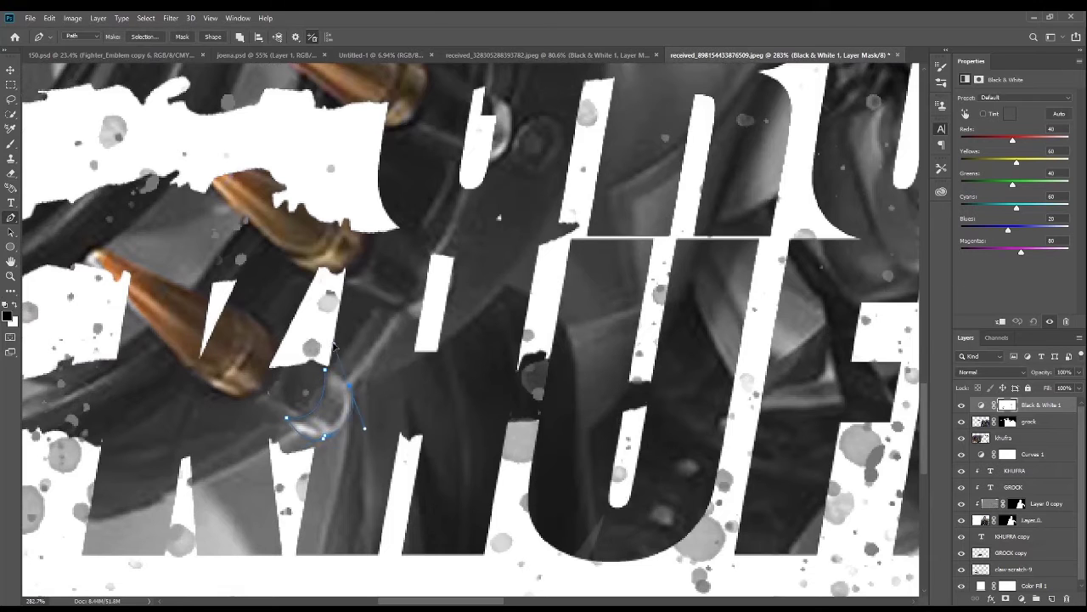
left_click(435, 258)
key("ctrl+z")
Step: Outline the character's face inside the GROCK letters with the Pen tool
scroll(502, 187, "down", 1)
scroll(524, 246, "down", 2)
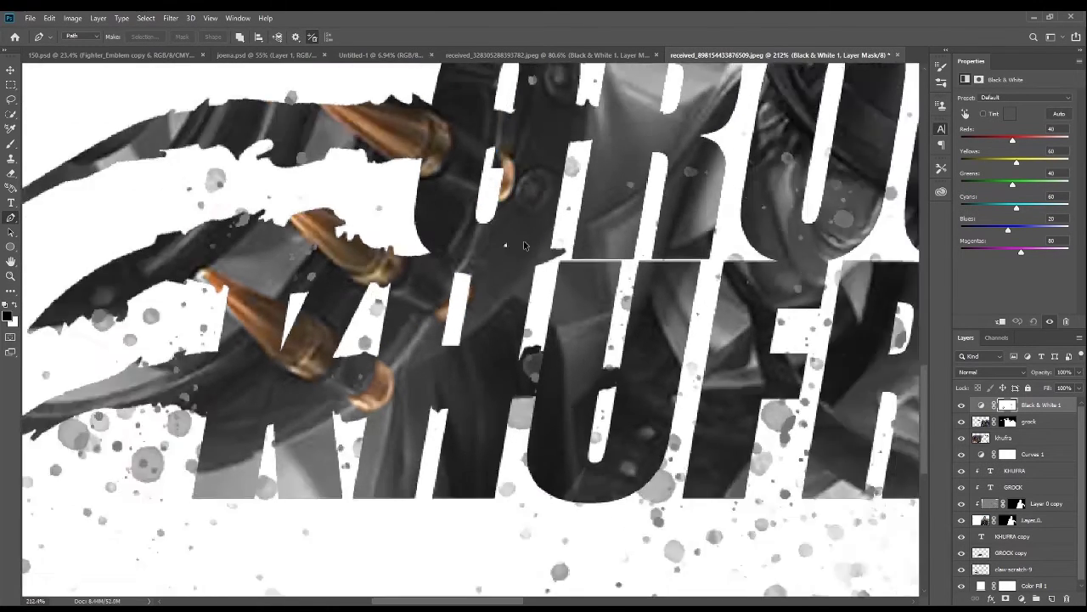
scroll(524, 245, "down", 4)
scroll(527, 340, "up", 2)
scroll(510, 397, "up", 1)
scroll(509, 397, "down", 1)
scroll(497, 451, "down", 2)
scroll(416, 408, "up", 3)
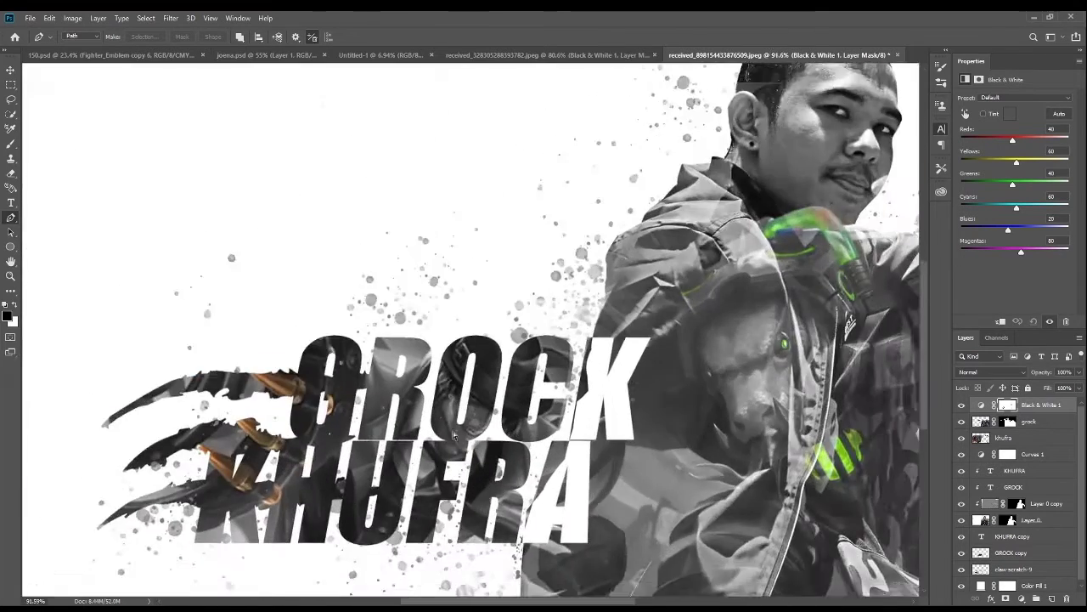
scroll(416, 408, "up", 3)
key("ctrl+shift+z")
left_click(686, 367)
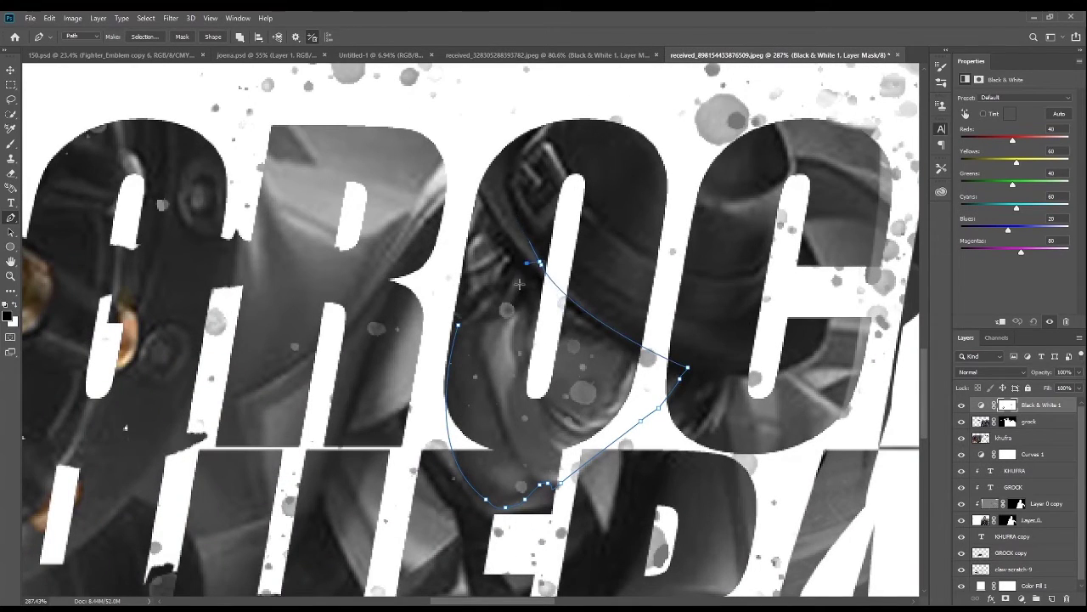
left_click_drag(531, 271, 471, 195)
Step: Fill the face selection on the mask so the face shows in colour
key("ctrl+Return")
key("alt+BackSpace")
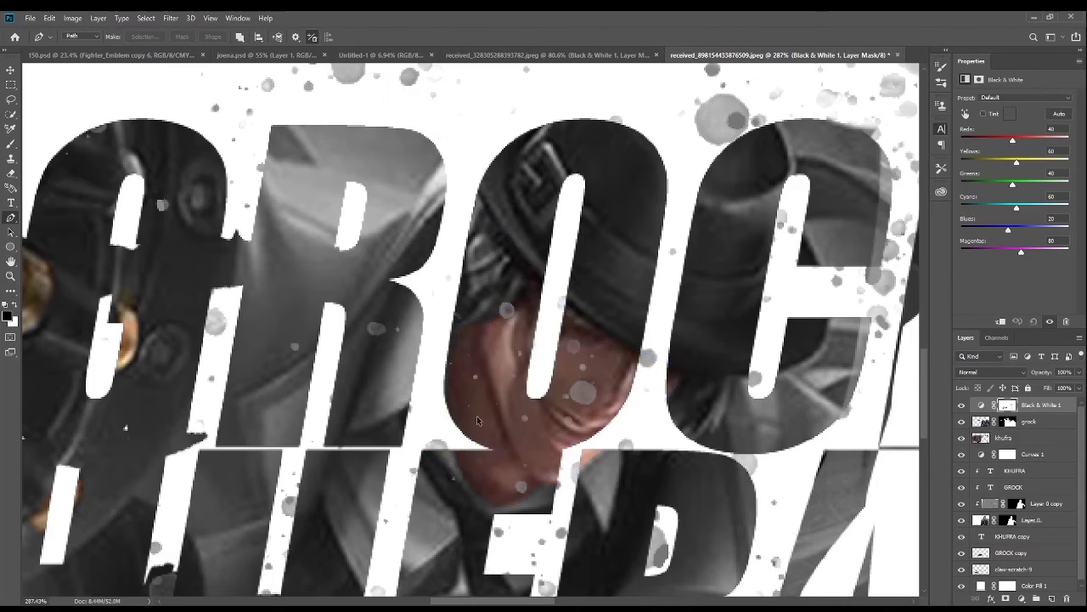
scroll(481, 419, "down", 2)
scroll(481, 419, "down", 2)
scroll(289, 264, "down", 1)
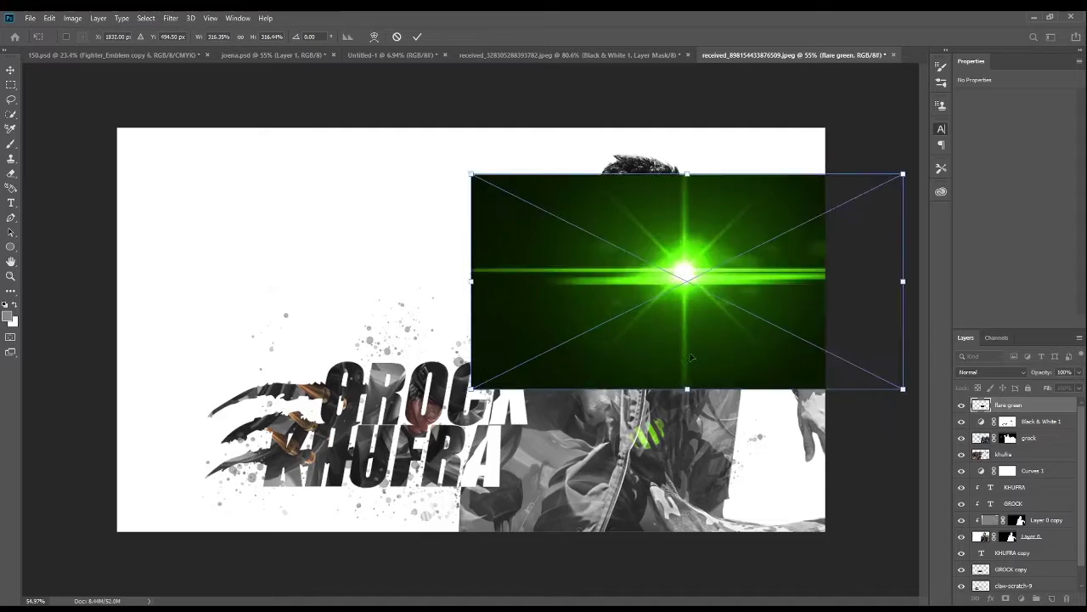
Step: Position the green flare image across the title text and commit it
scroll(561, 373, "down", 3)
left_click_drag(627, 387, 556, 378)
left_click_drag(556, 374, 542, 388)
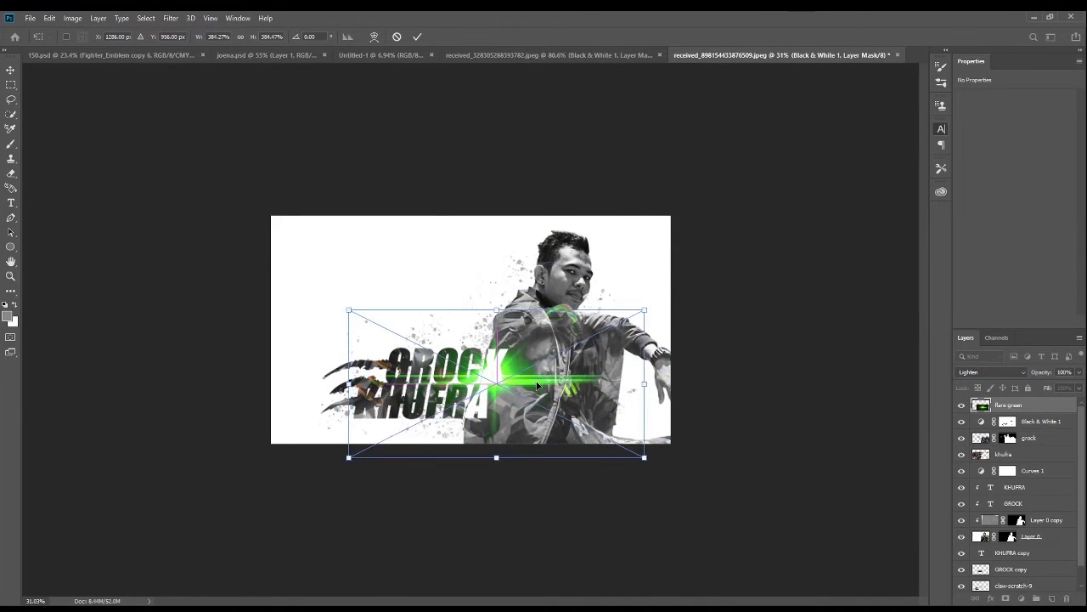
key("Return")
Step: Place the orange lens flare over the man's head
key("p")
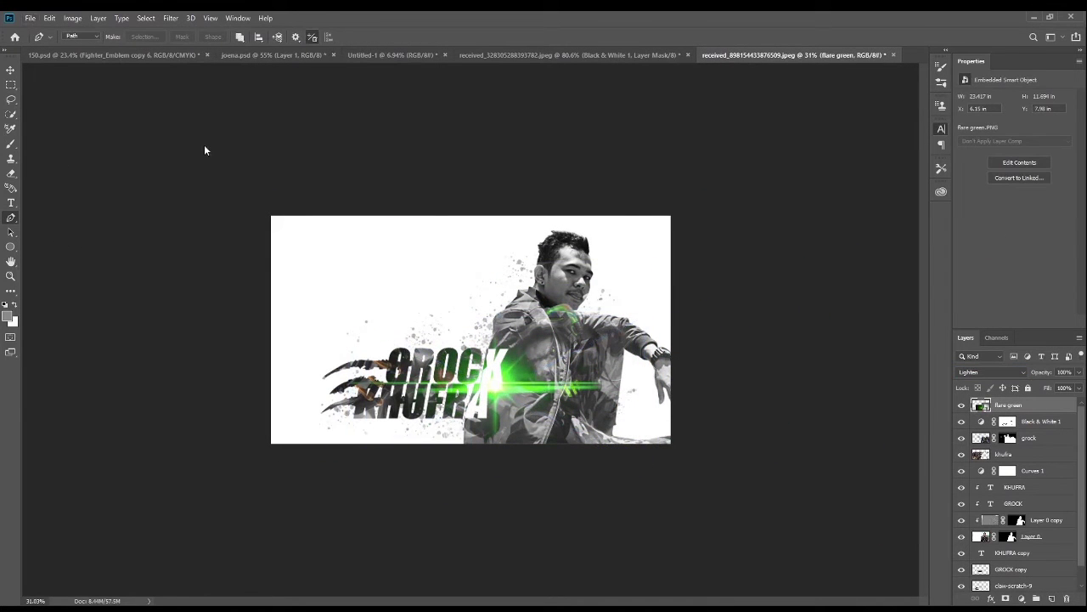
left_click_drag(553, 179, 536, 248)
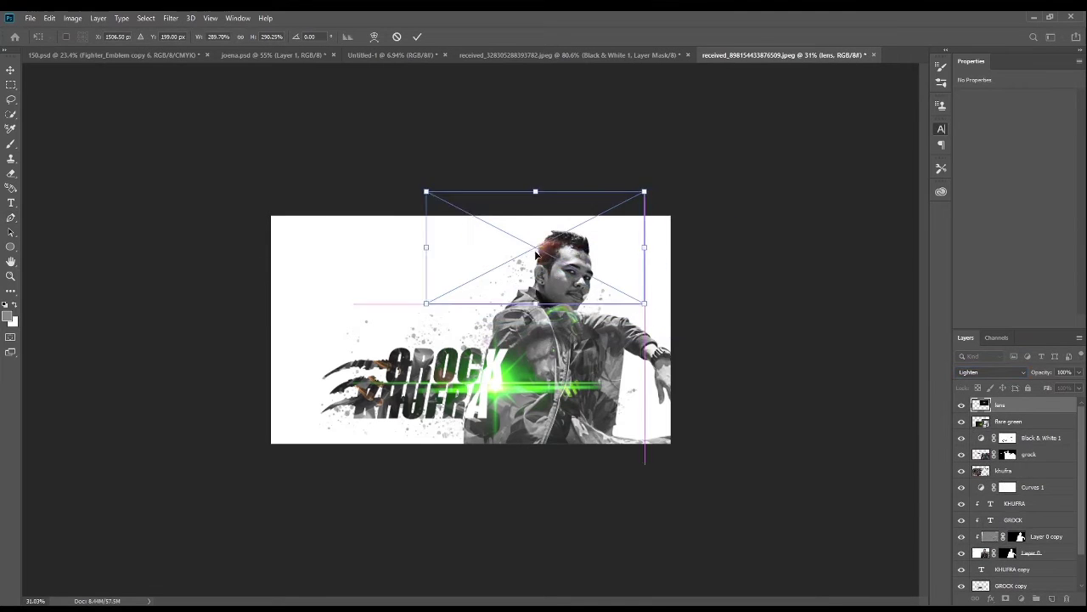
key("Return")
Step: Crop the canvas to trim away the grey border
key("c")
key("Return")
key("t")
scroll(306, 480, "up", 5)
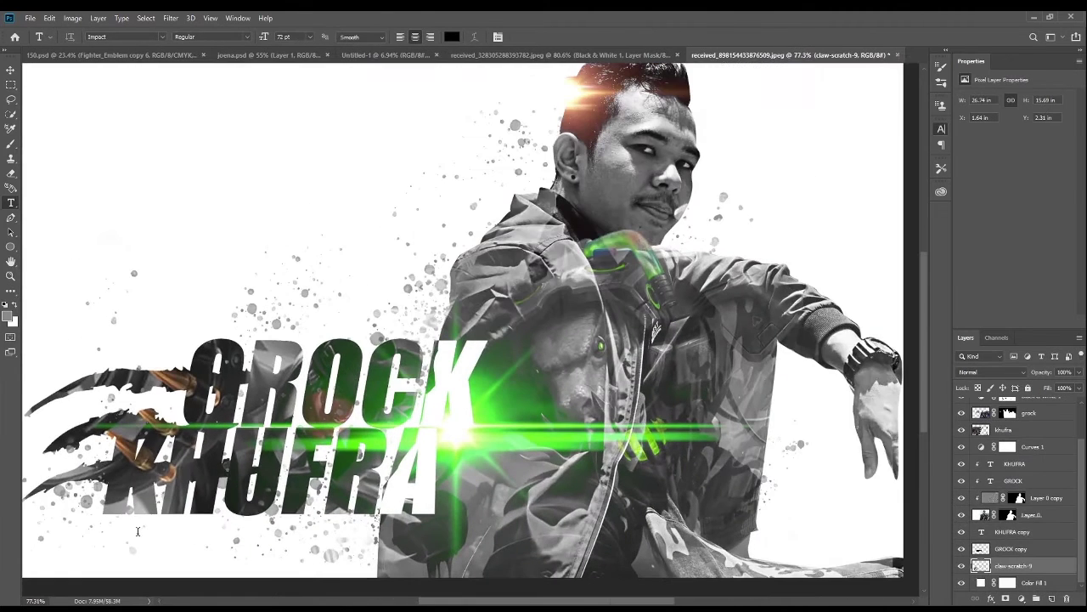
Step: Add the text 'ROLE : TANK' and position it beneath KHUFRA
left_click(197, 157)
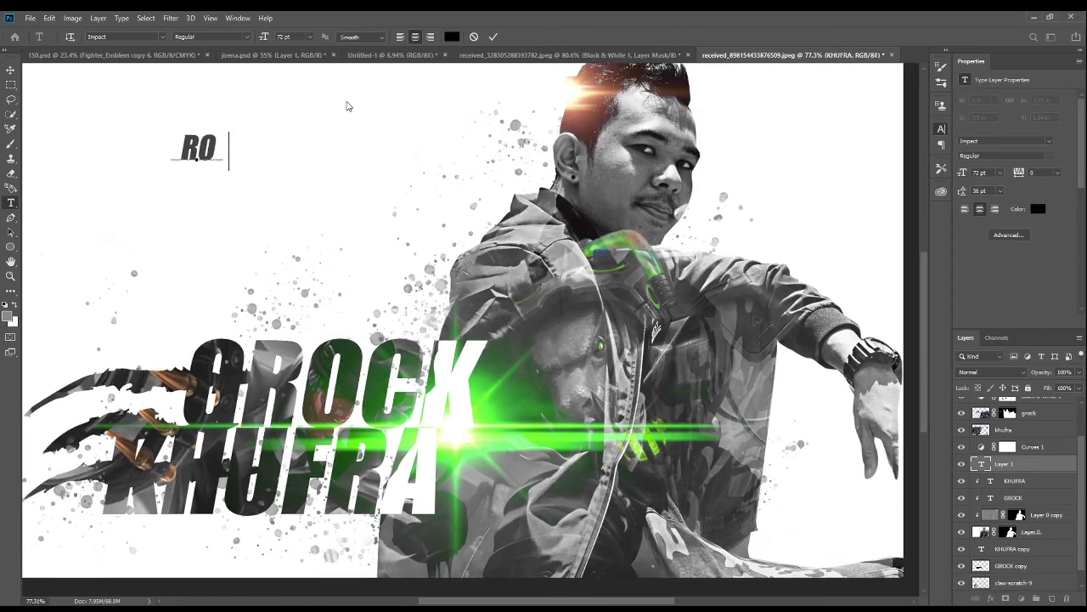
left_click_drag(208, 169, 195, 542)
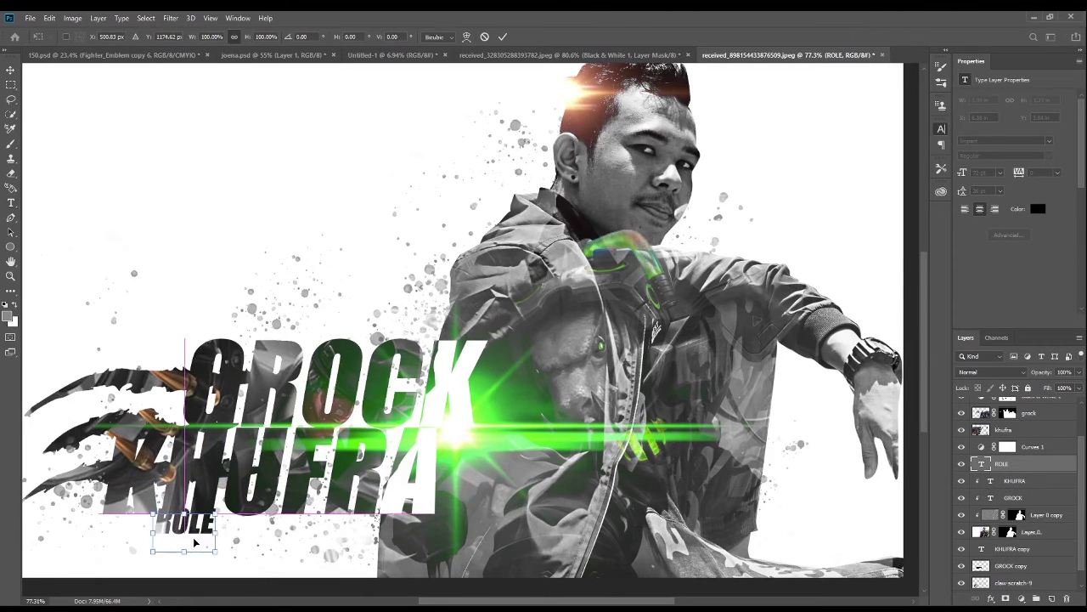
scroll(218, 558, "up", 3)
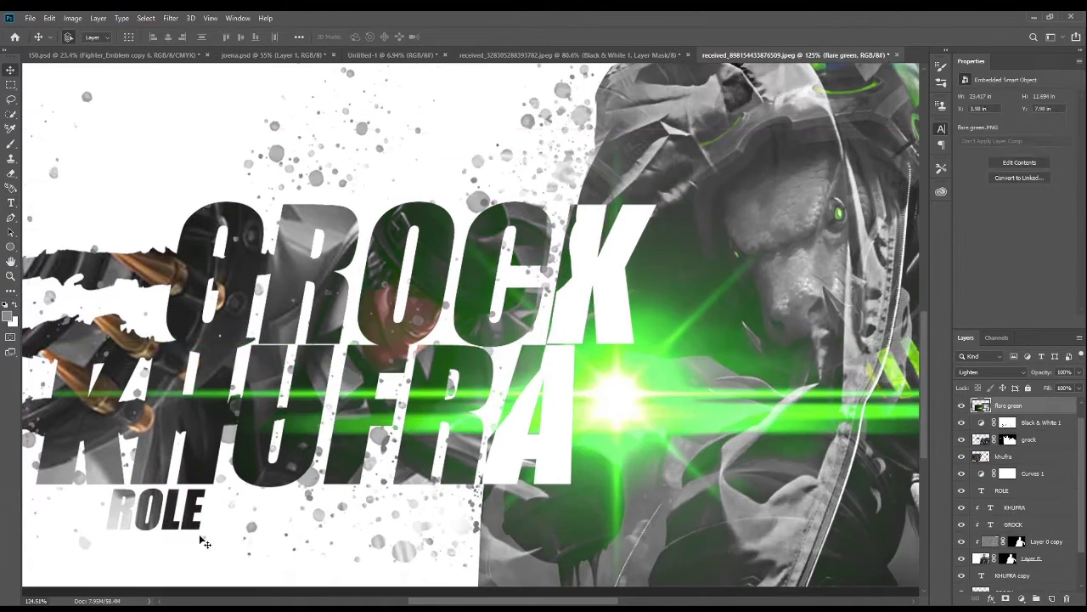
key("t")
left_click(201, 523)
type(":")
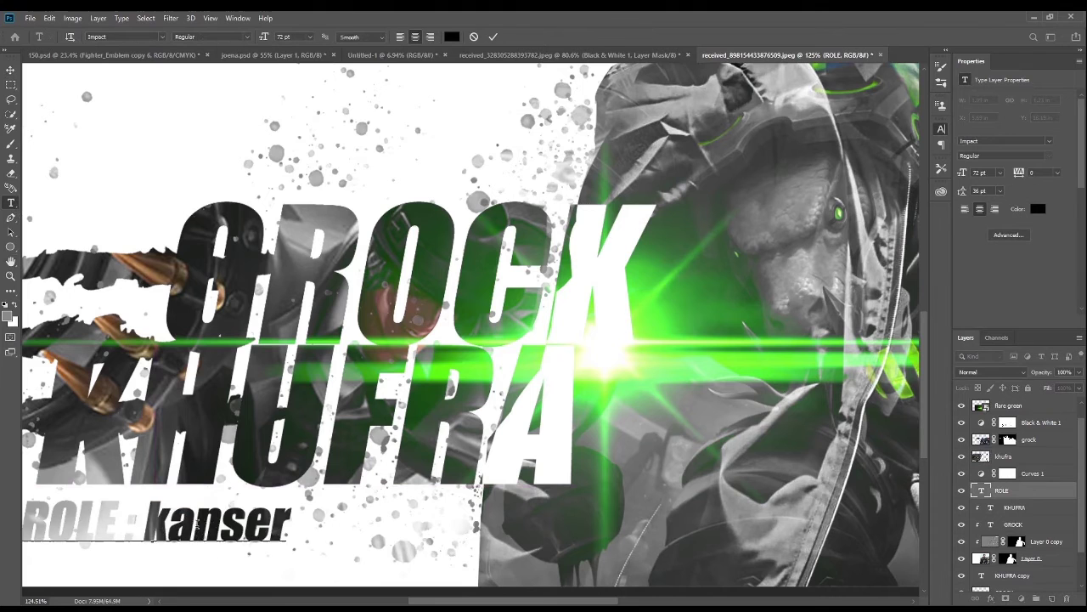
type("HAHAHAHH")
key("BackSpace")
key("BackSpace")
key("BackSpace")
type("TANK")
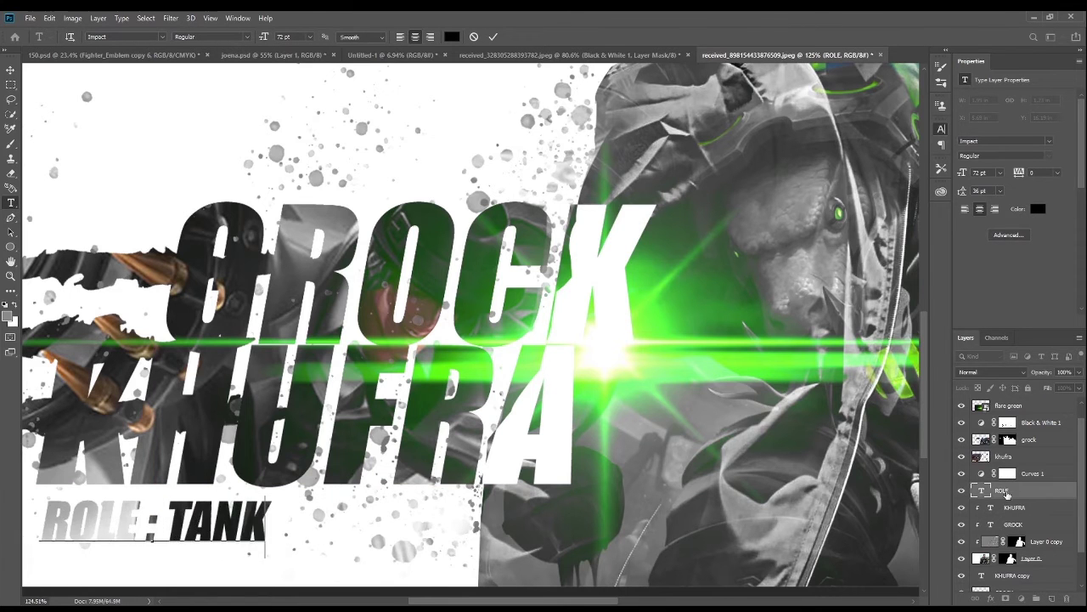
left_click_drag(261, 554, 323, 554)
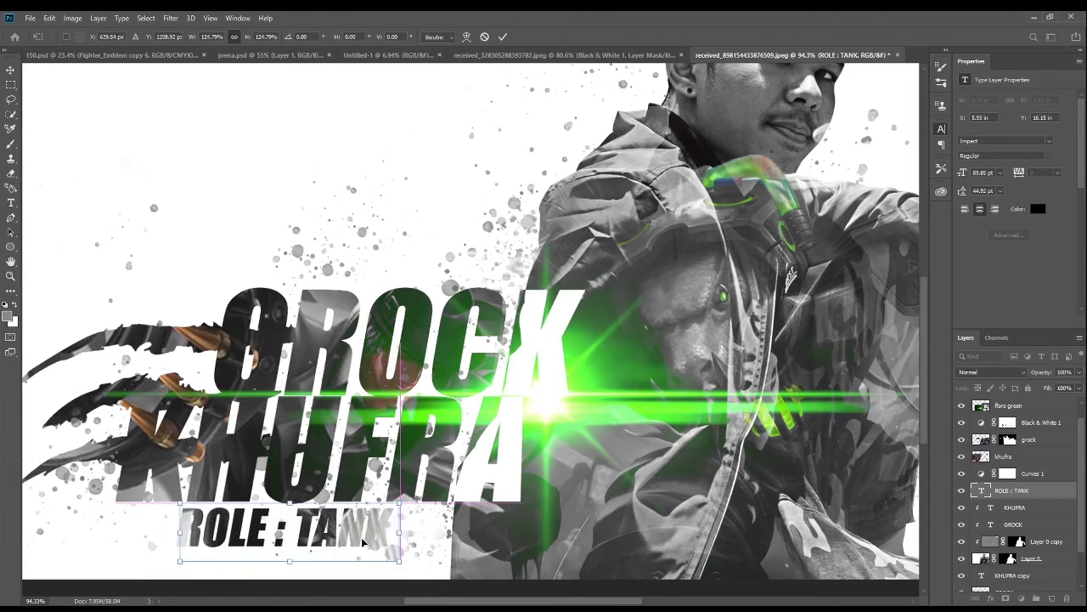
Step: Reorder the caption's layer and add a Curves adjustment over the whole poster
left_click_drag(1033, 545, 1034, 568)
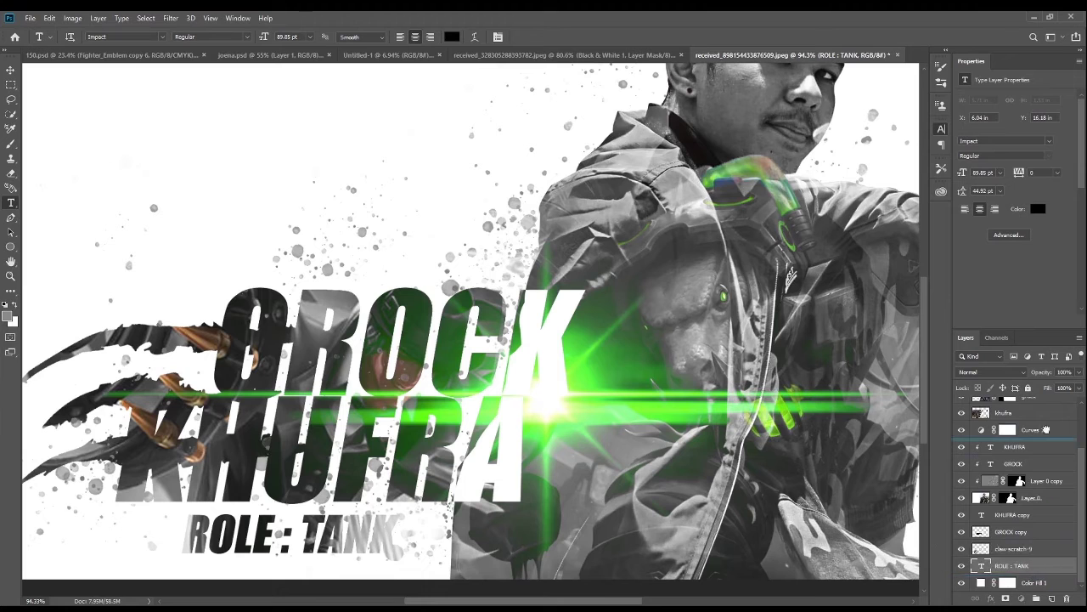
left_click_drag(1046, 430, 976, 430)
key("ctrl+t")
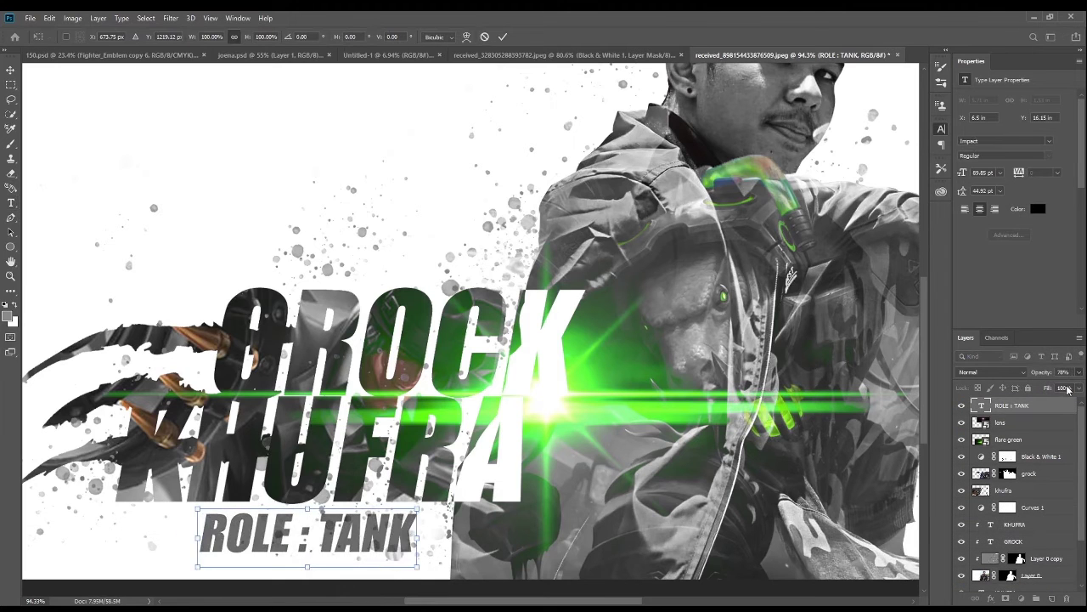
key("ctrl+0")
left_click(1021, 598)
left_click_drag(1007, 191, 1040, 160)
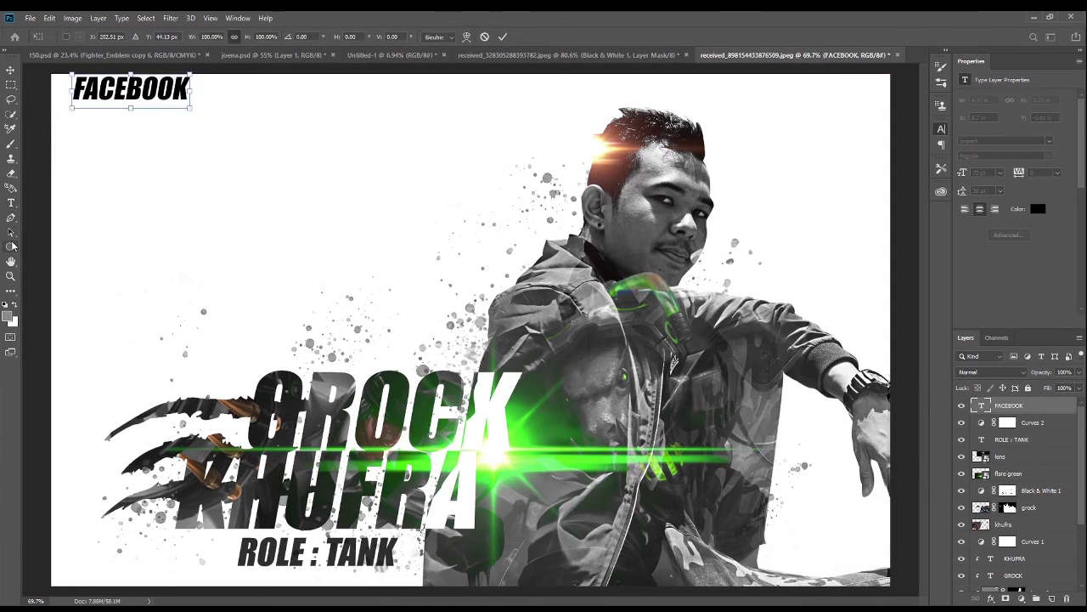
Step: Finish the FACEBOOK.COM/BLACKLAYERS credit, scale it to about half, and move it top-left
type("ERS")
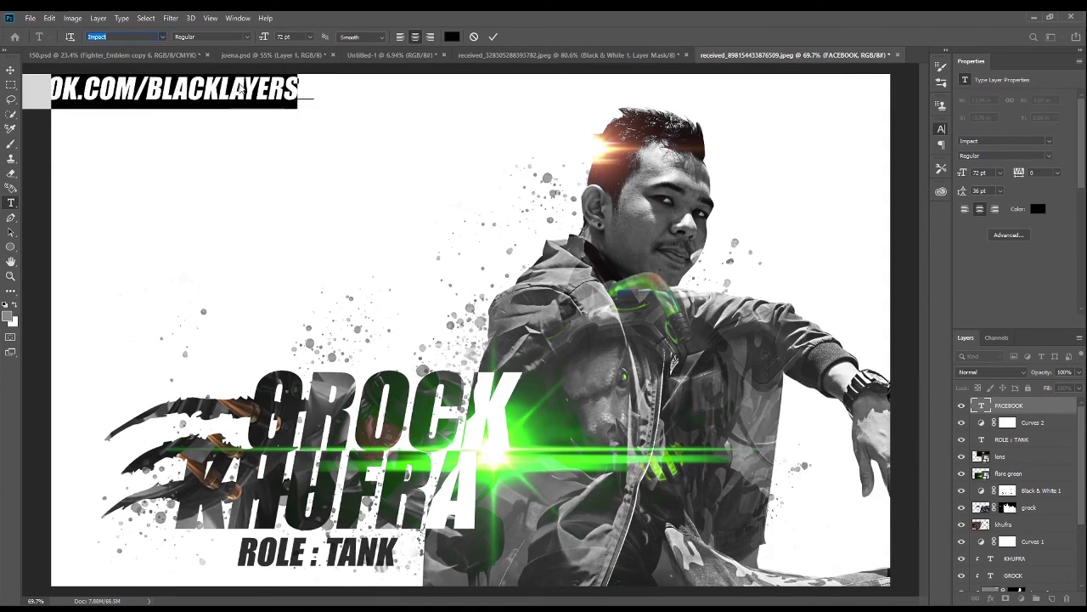
left_click_drag(430, 147, 286, 102)
mouse_move(170, 87)
left_mouse_down()
mouse_move(475, 308)
mouse_move(214, 88)
left_mouse_up()
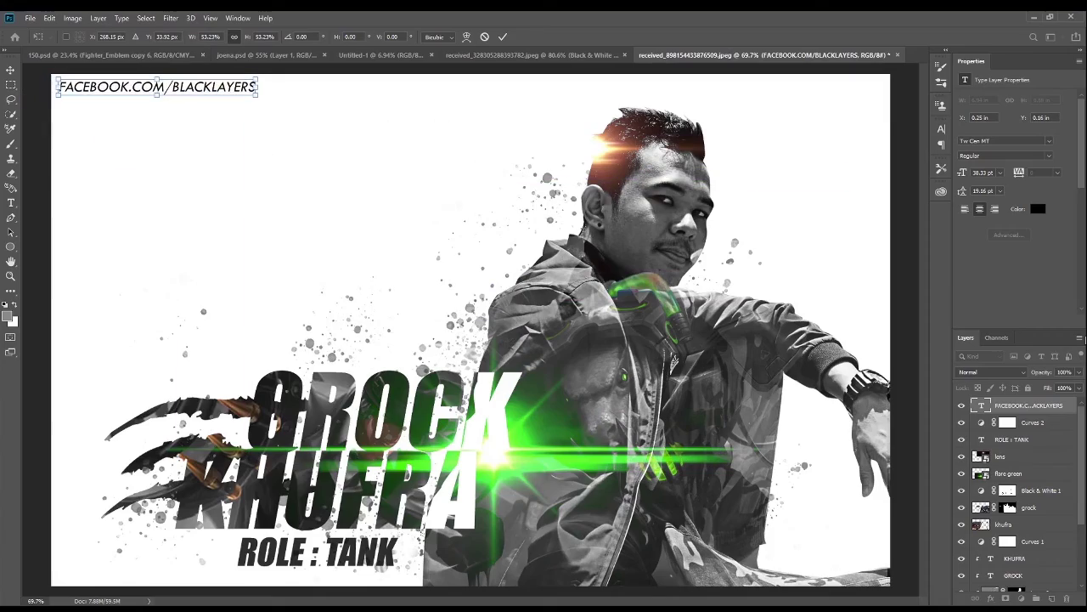